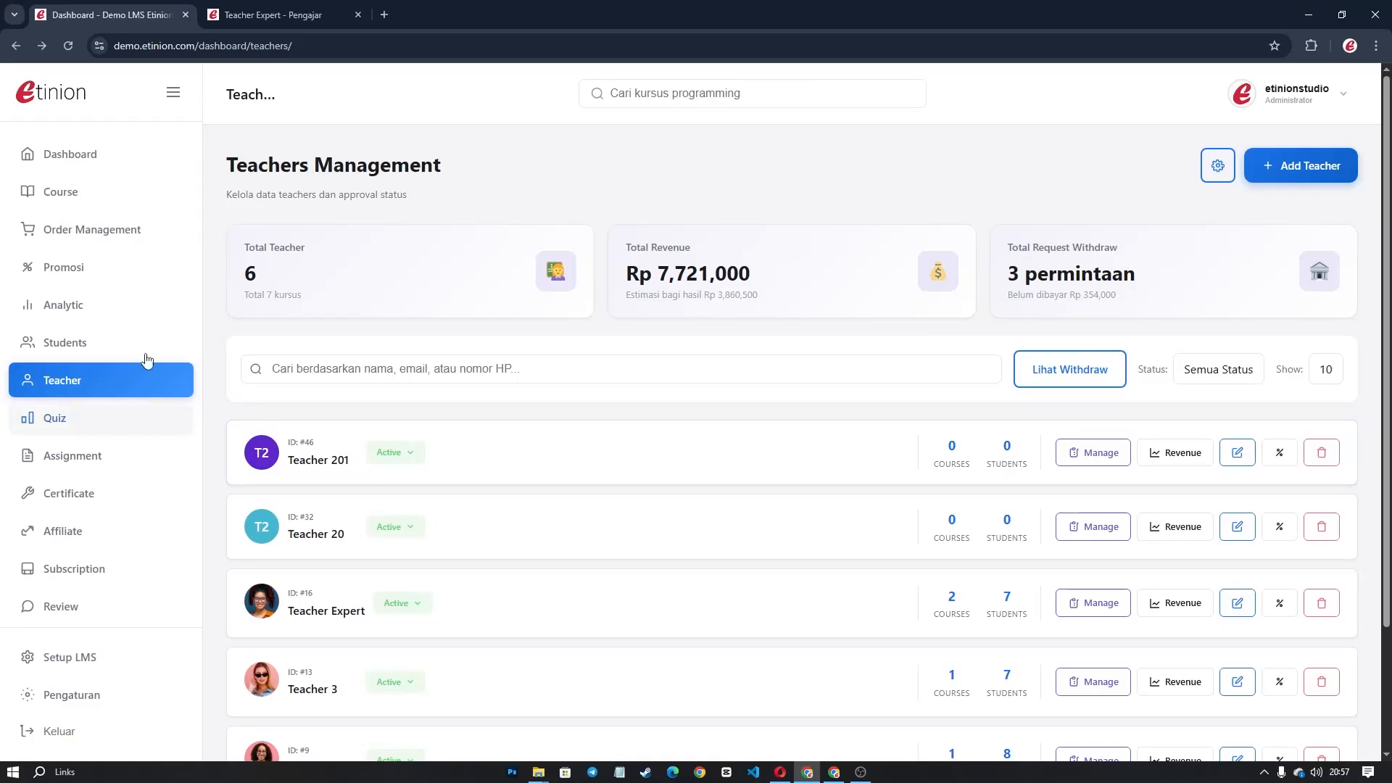
# Show the Fitur tab of Setup LMS with the teacher public page and profit-sharing toggles.
pyautogui.click(102, 657)
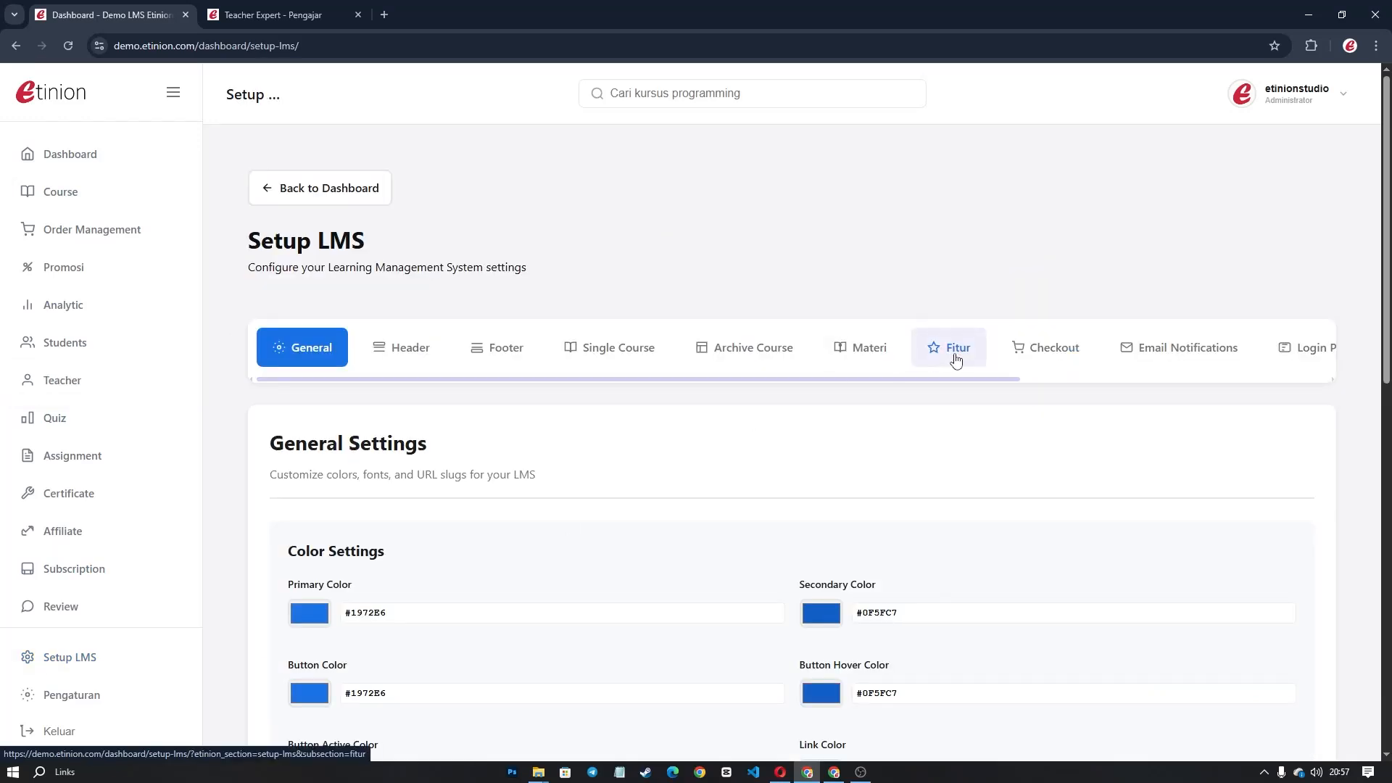
pyautogui.click(955, 355)
pyautogui.scroll(-5, 885, 385)
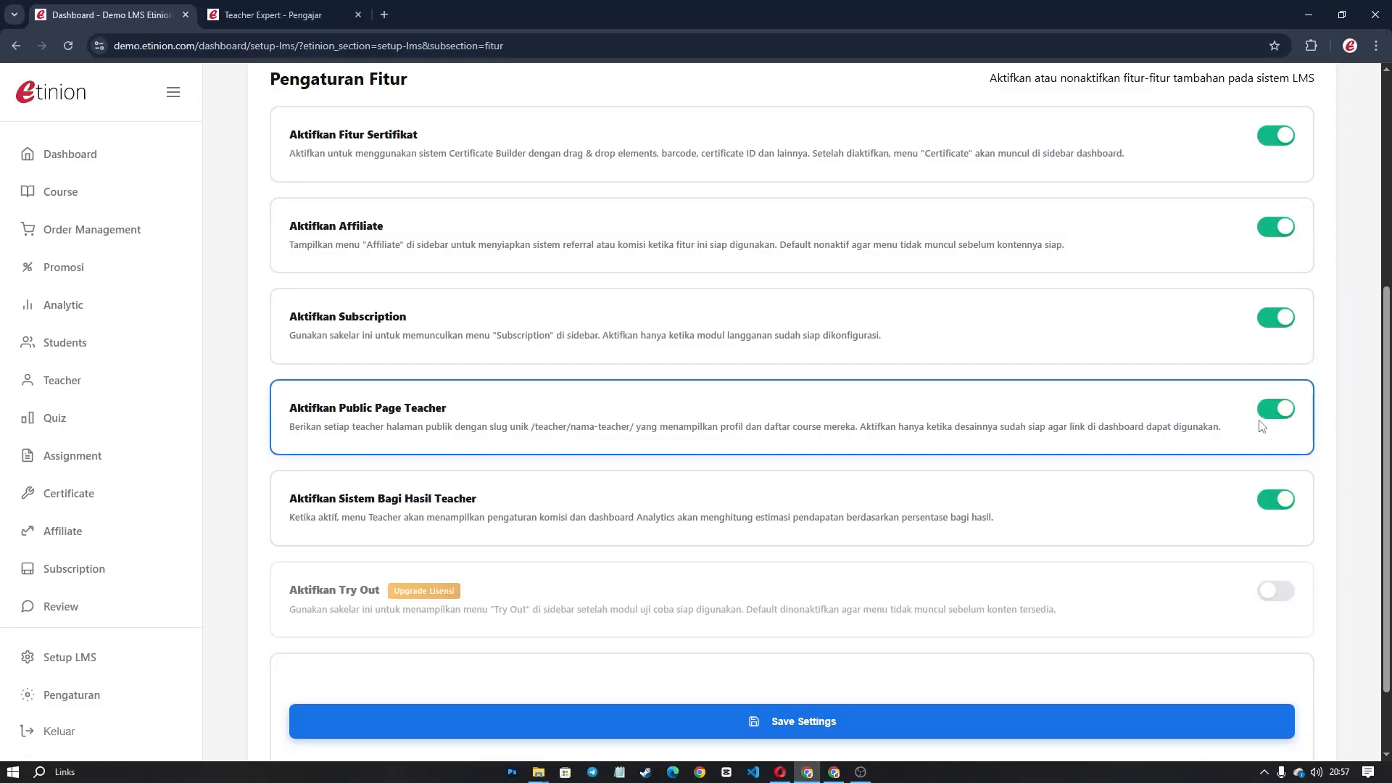
# Check the Teacher Expert public profile page and its address, then return to the feature settings.
pyautogui.click(265, 14)
pyautogui.scroll(-4, 580, 265)
pyautogui.scroll(4, 580, 265)
pyautogui.hotkey('ctrl', 'l')
pyautogui.press('End')
pyautogui.scroll(-4, 761, 450)
pyautogui.scroll(4, 740, 444)
pyautogui.scroll(-3, 759, 441)
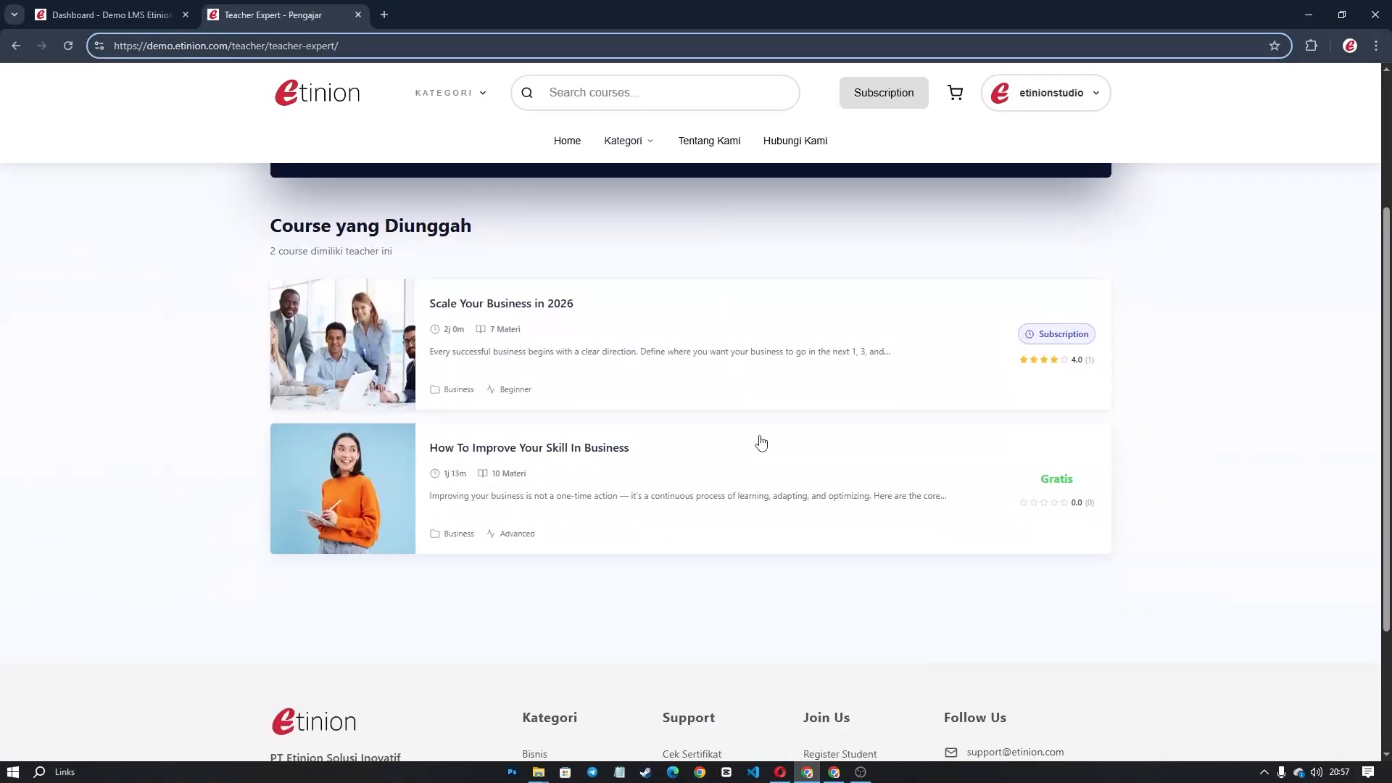
pyautogui.scroll(4, 594, 409)
pyautogui.scroll(-3, 507, 369)
pyautogui.click(109, 13)
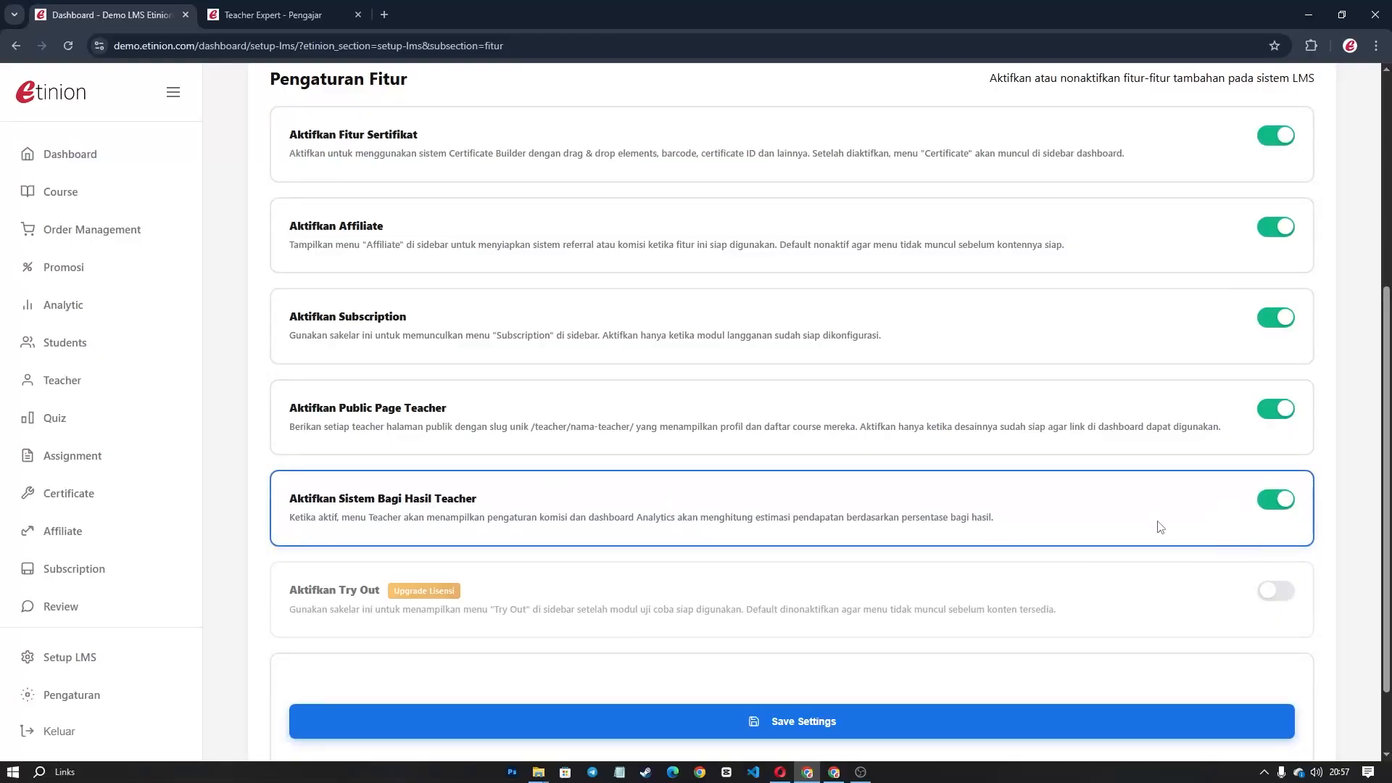
pyautogui.click(780, 771)
# Scroll through the teacher's Penghasilan Saya earnings summary.
pyautogui.scroll(5, 167, 363)
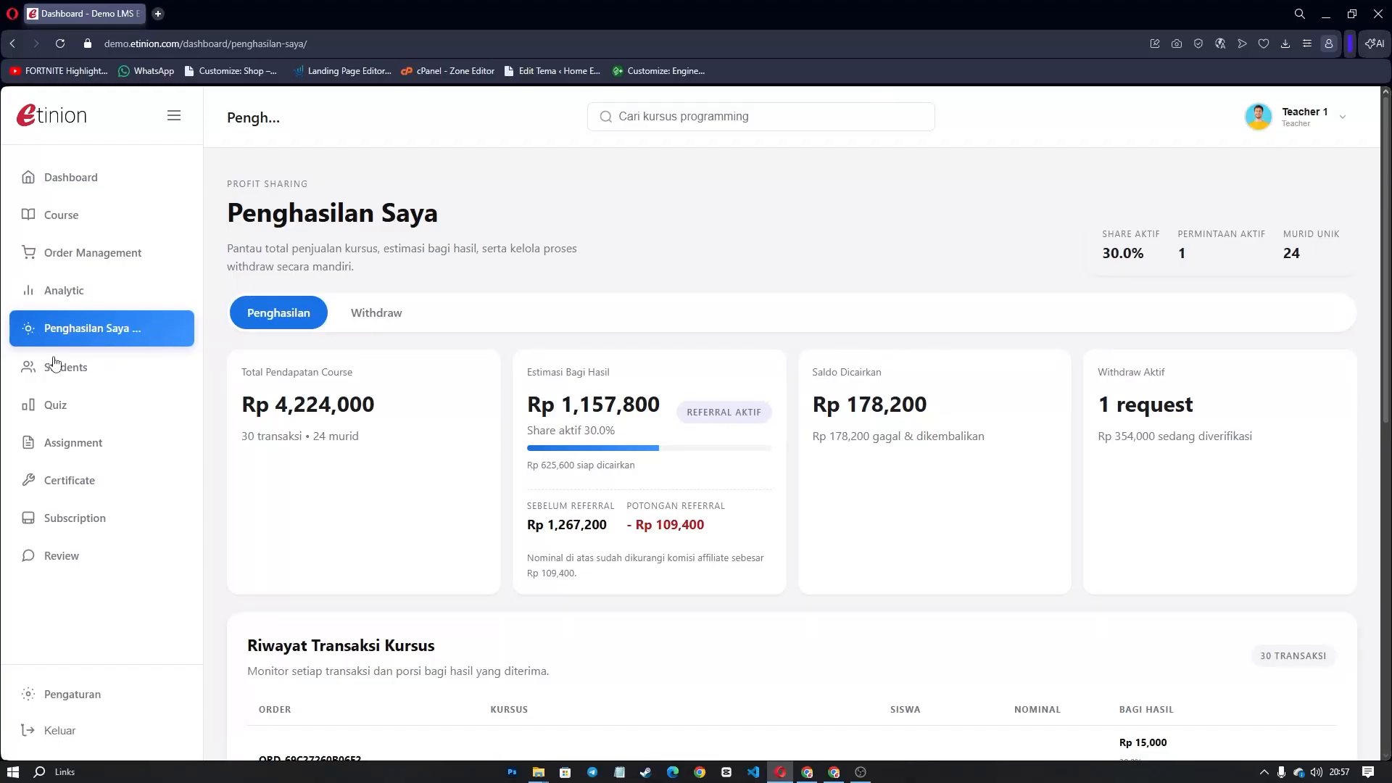
pyautogui.scroll(-5, 488, 437)
pyautogui.scroll(3, 488, 436)
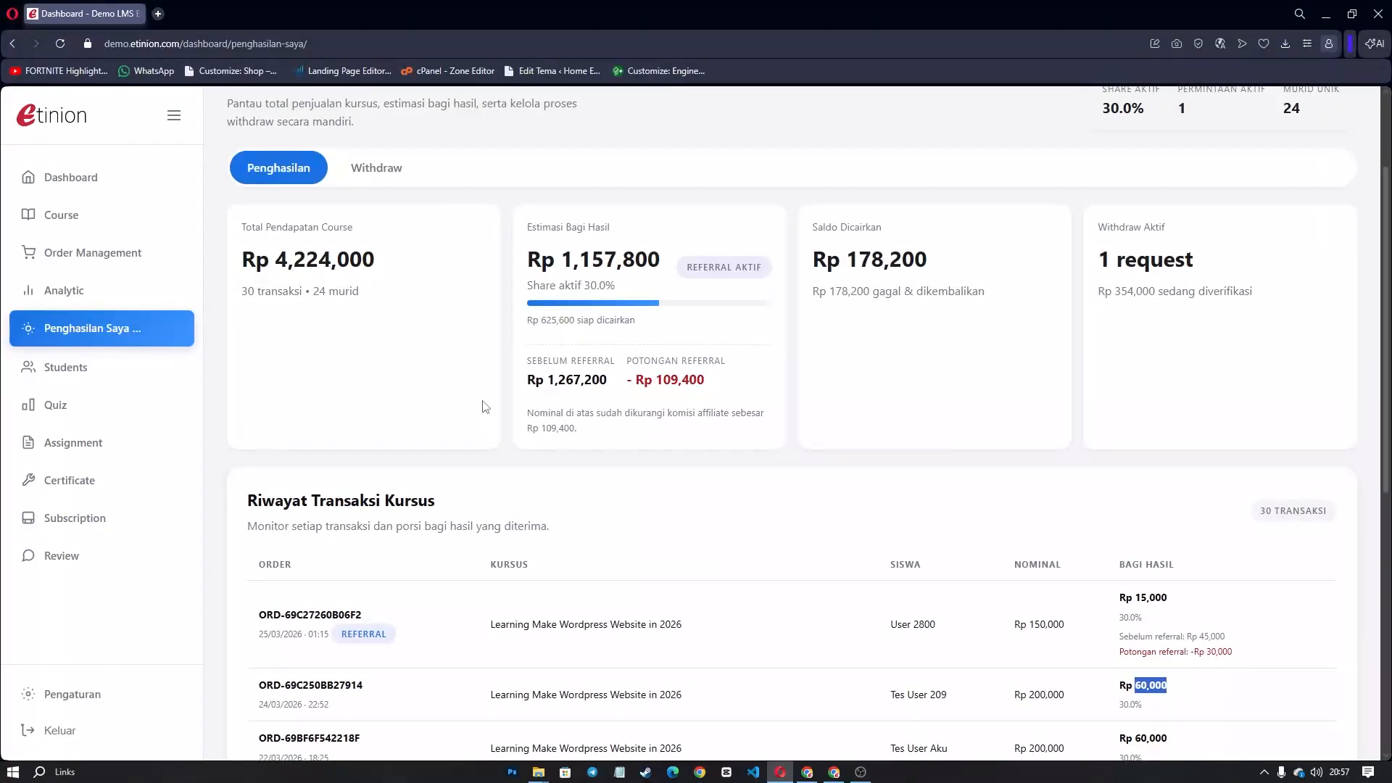
pyautogui.scroll(2, 484, 401)
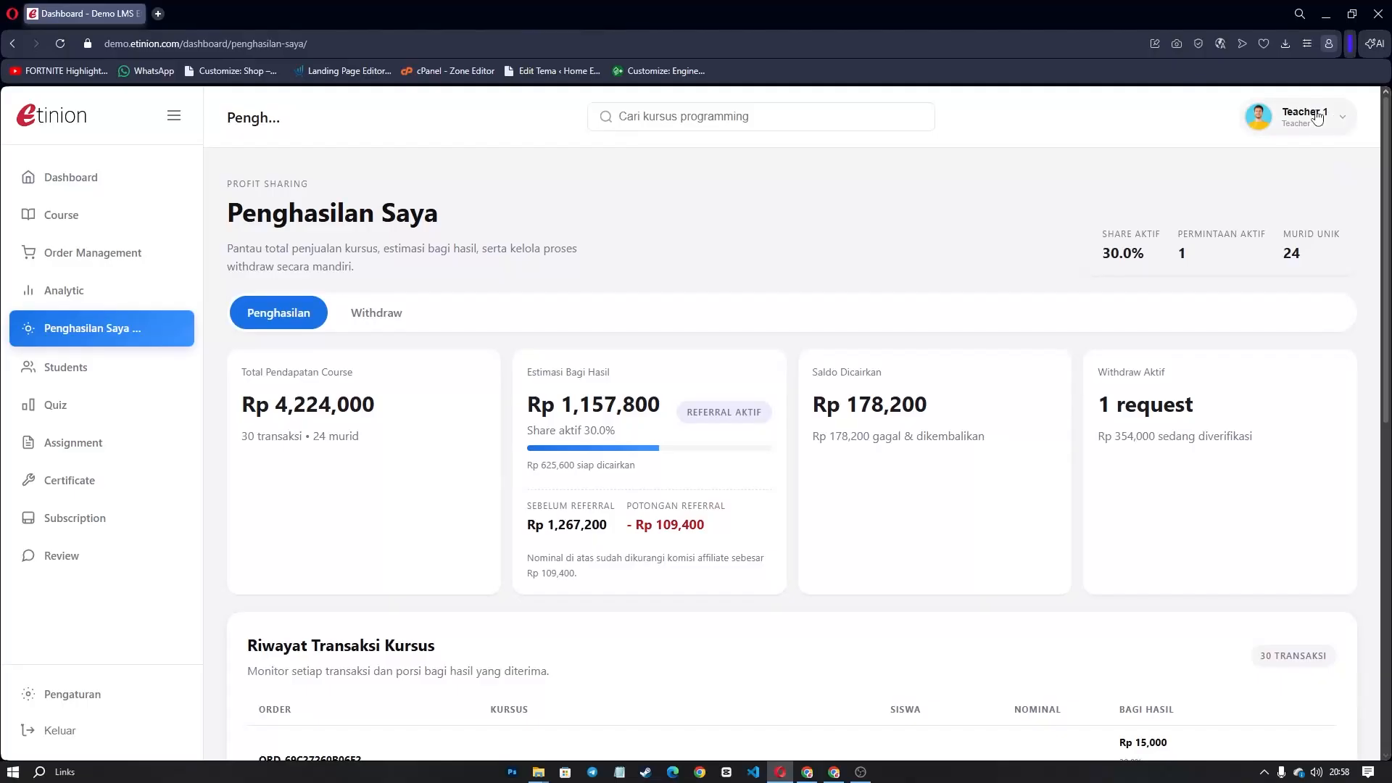
# In the admin's Teachers Management, bring up the global profit-sharing settings (30% share, 50000 minimum withdraw).
pyautogui.click(807, 772)
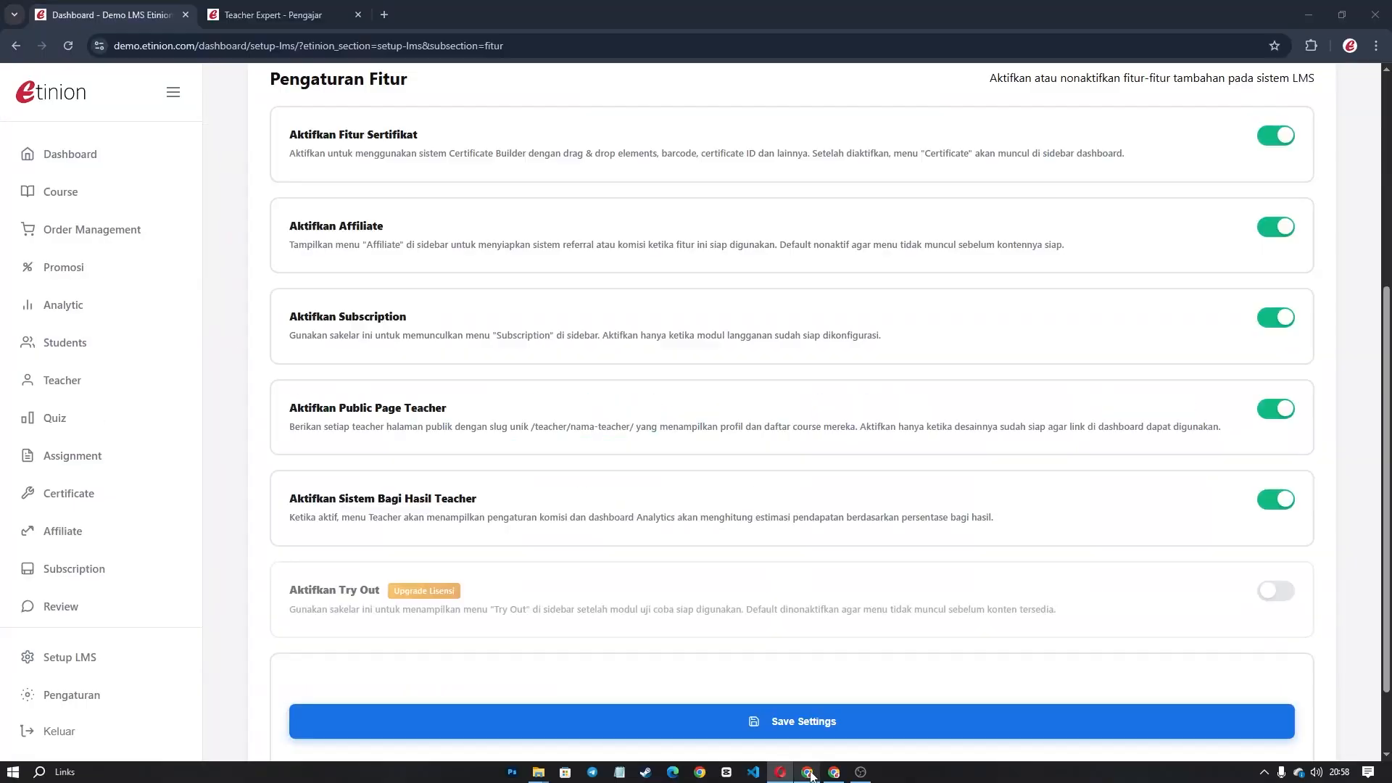
pyautogui.click(47, 383)
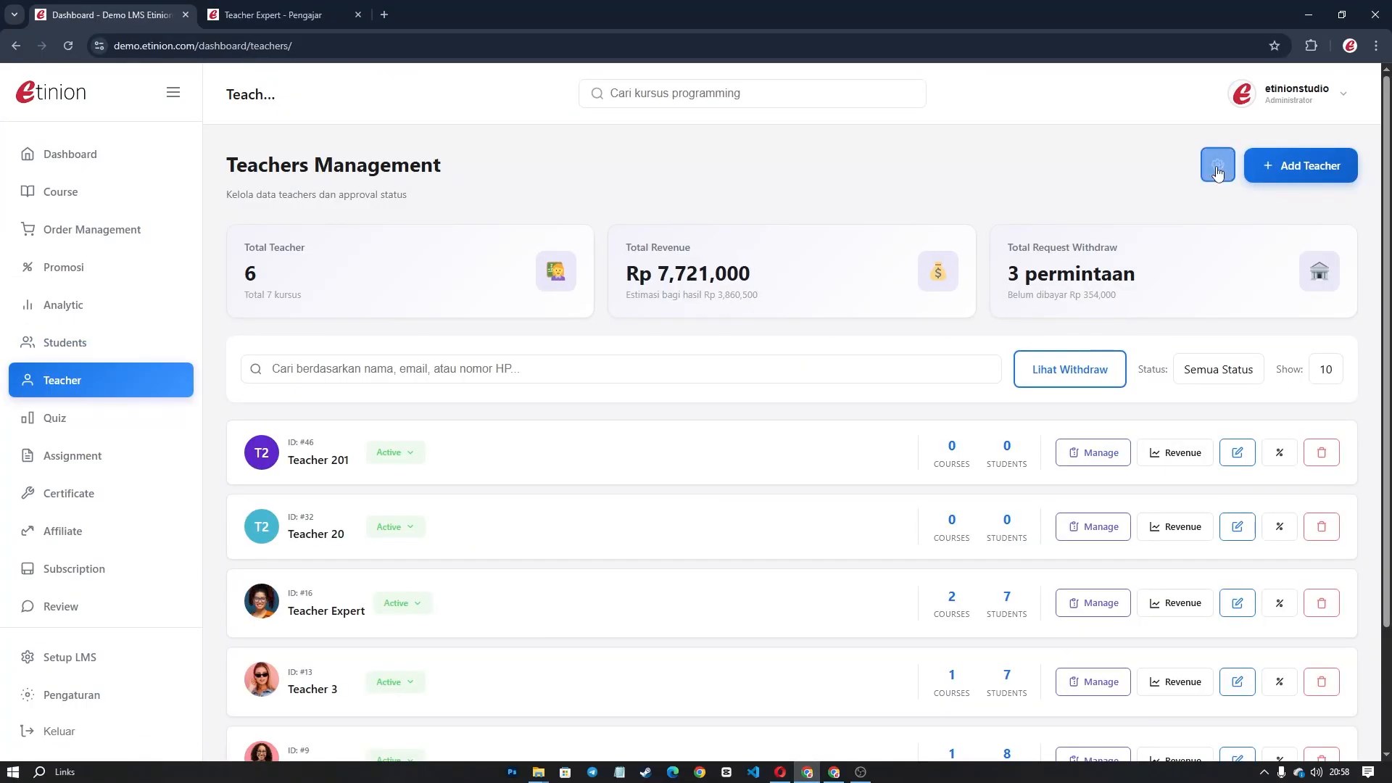
pyautogui.click(1217, 173)
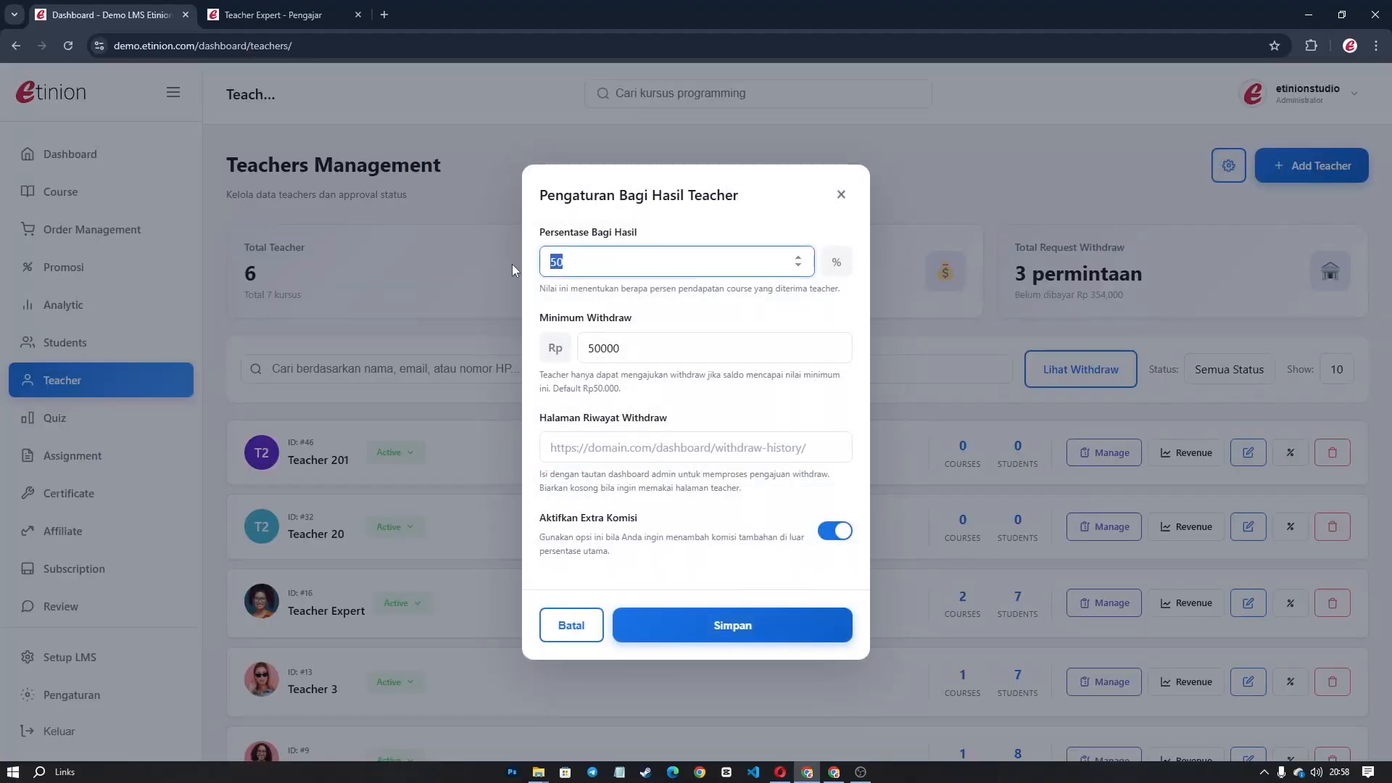
pyautogui.click(512, 264)
pyautogui.click(1228, 165)
pyautogui.doubleClick(615, 347)
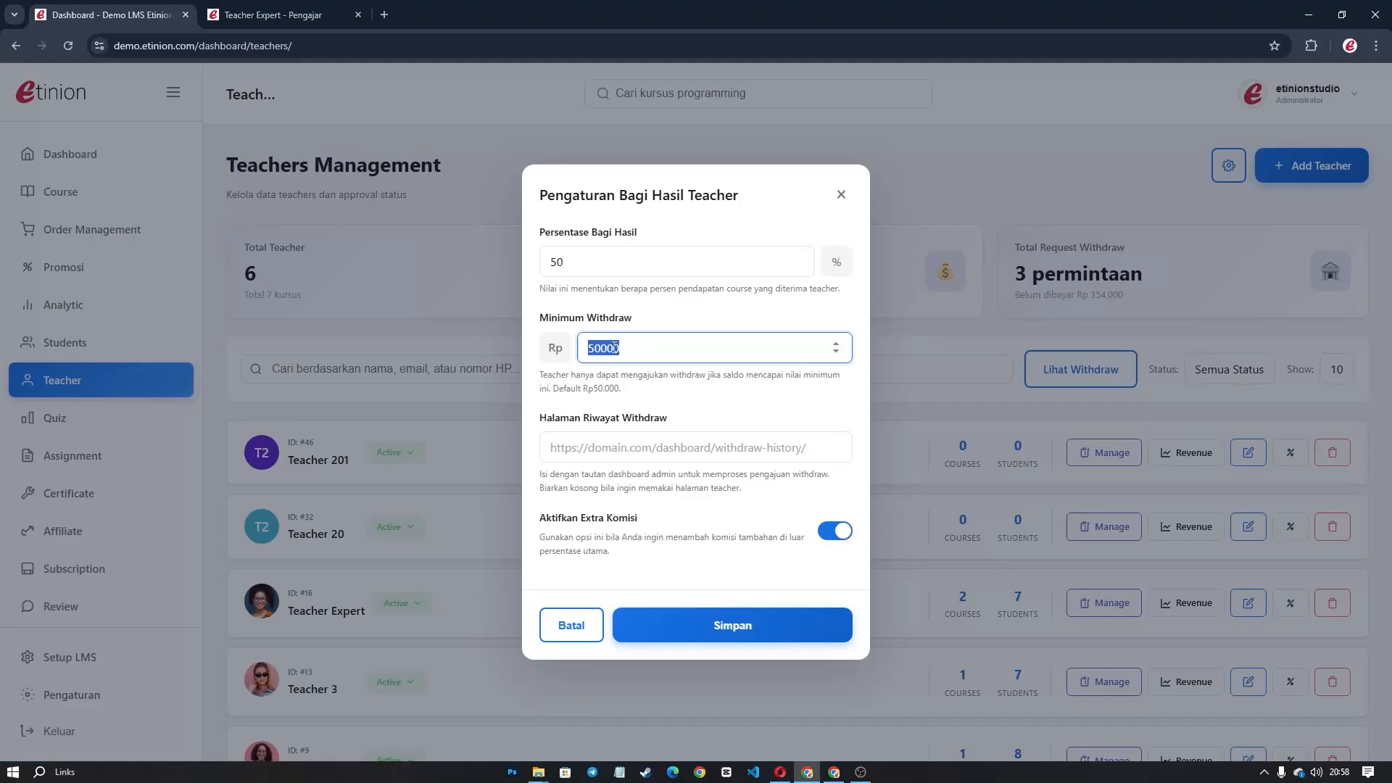
pyautogui.click(642, 444)
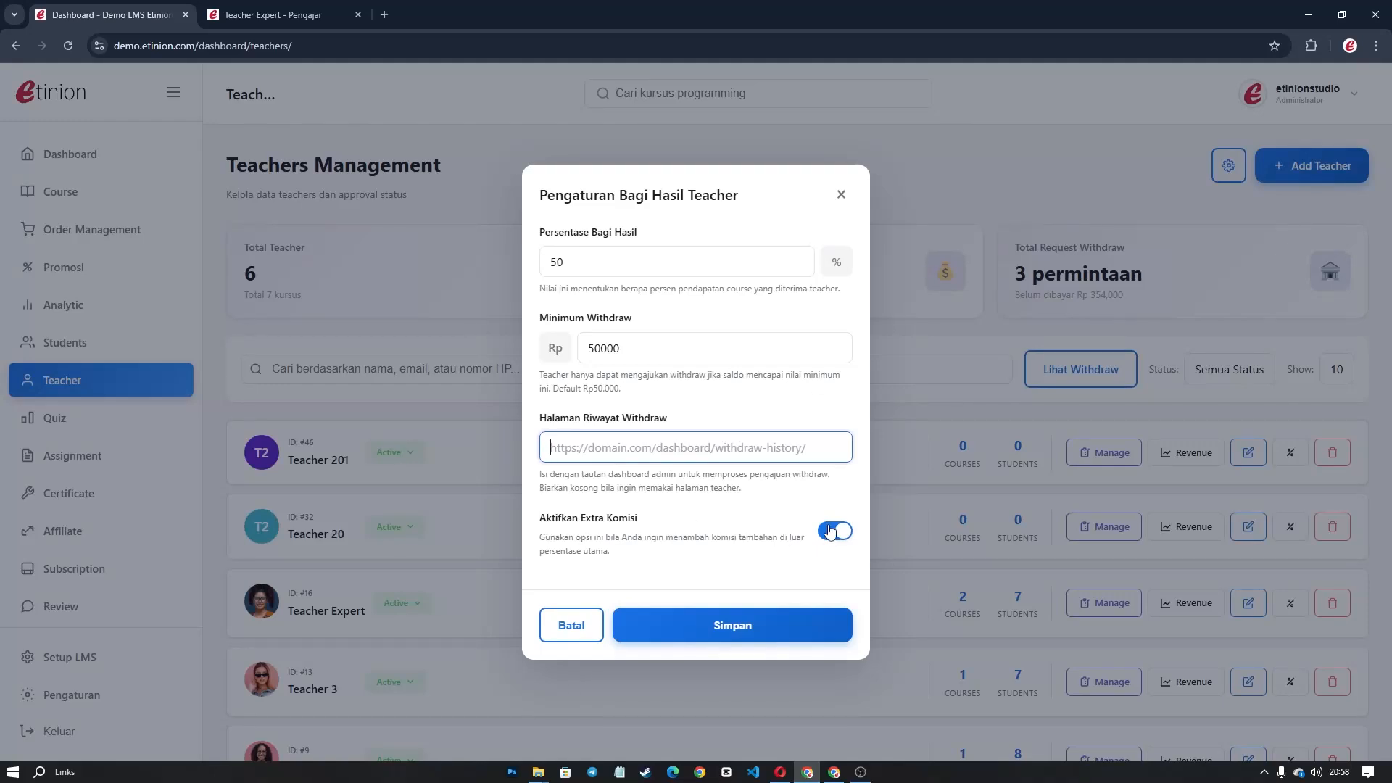
pyautogui.click(840, 194)
pyautogui.scroll(-2, 1066, 395)
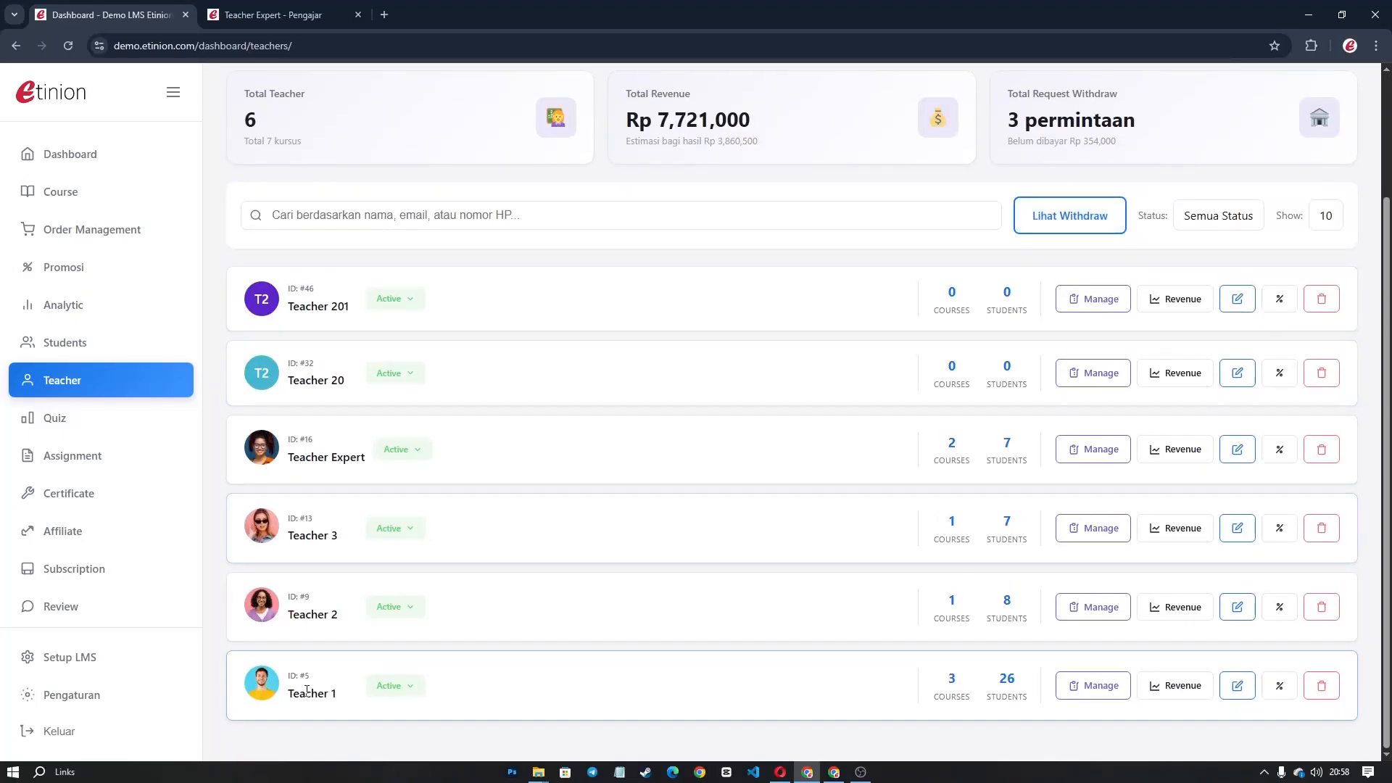
pyautogui.click(1290, 689)
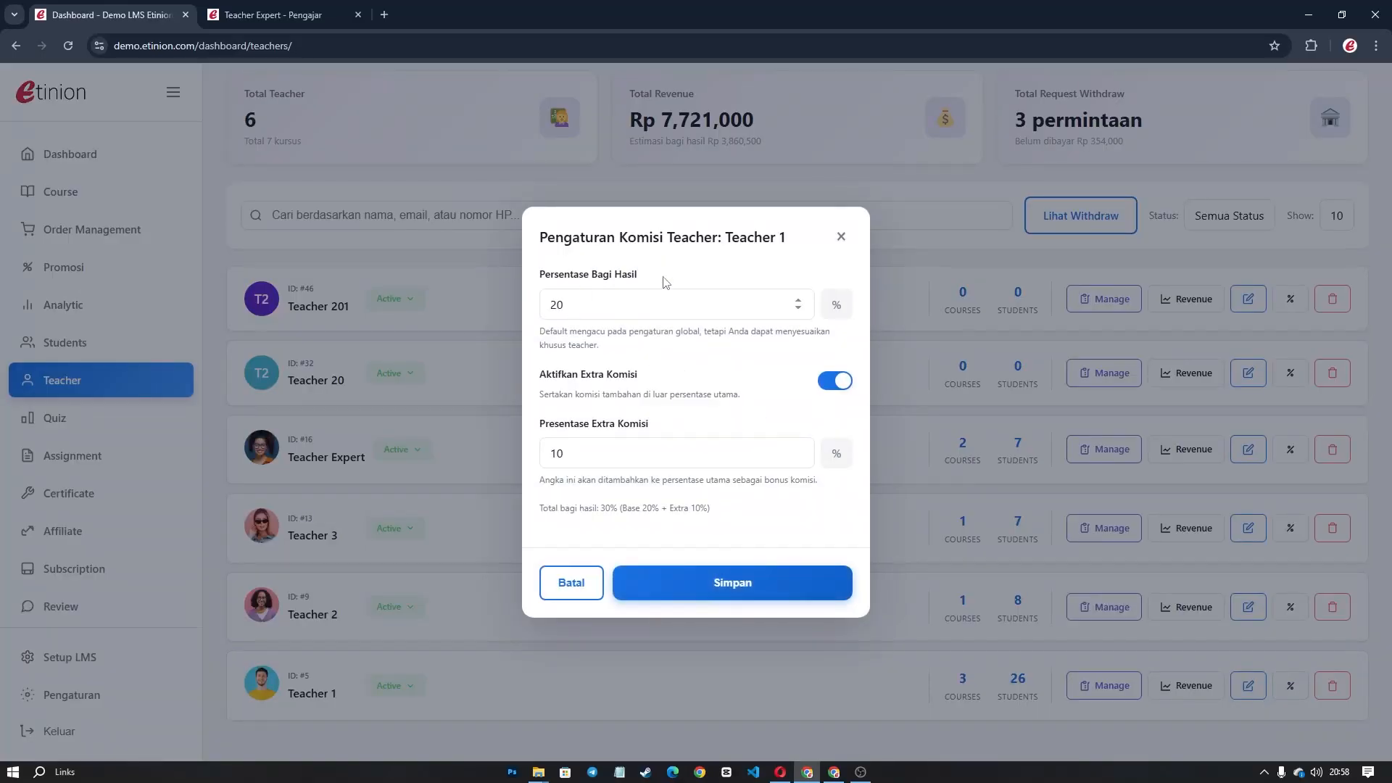
# Highlight Teacher 1's 20% share and 10% extra commission values, then close the dialog.
pyautogui.doubleClick(552, 305)
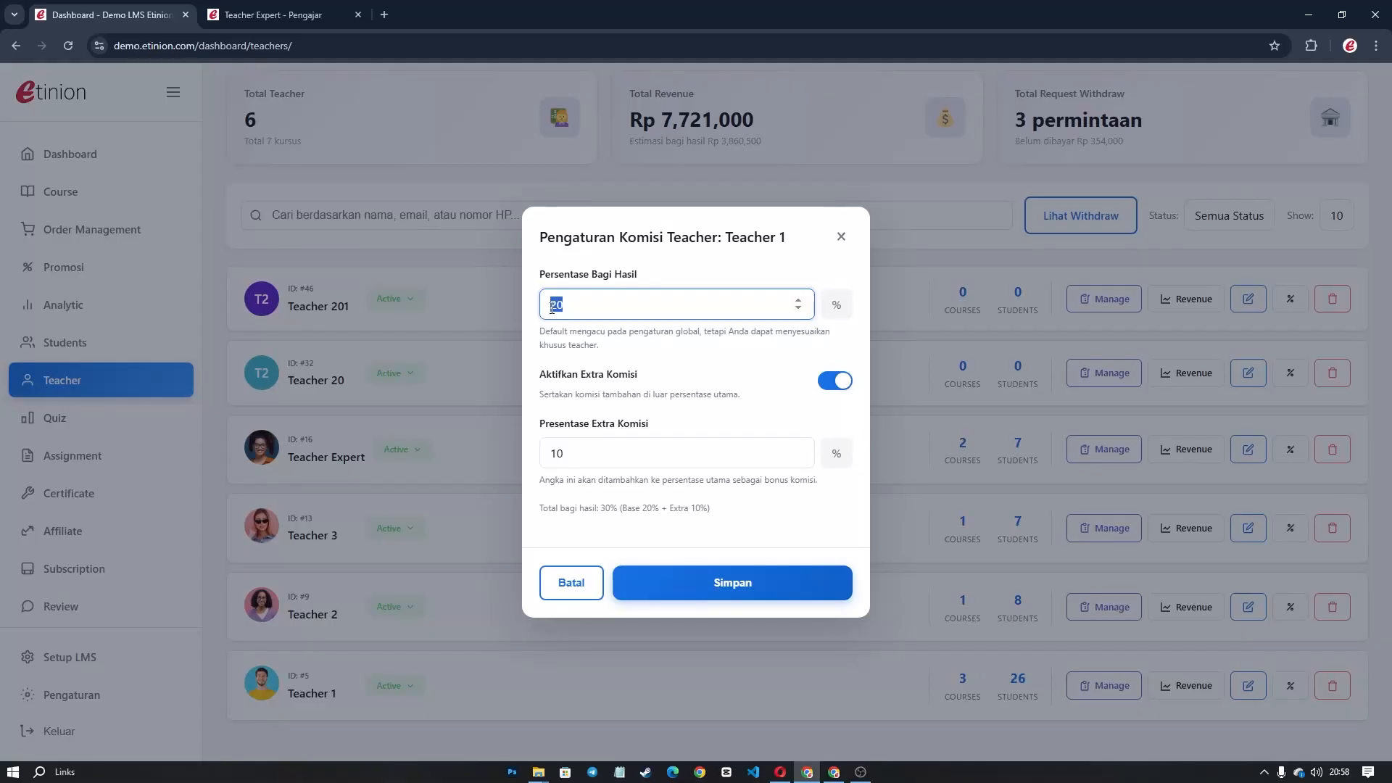
pyautogui.moveTo(591, 308); pyautogui.dragTo(550, 309)
pyautogui.click(586, 306)
pyautogui.moveTo(541, 438); pyautogui.dragTo(689, 421)
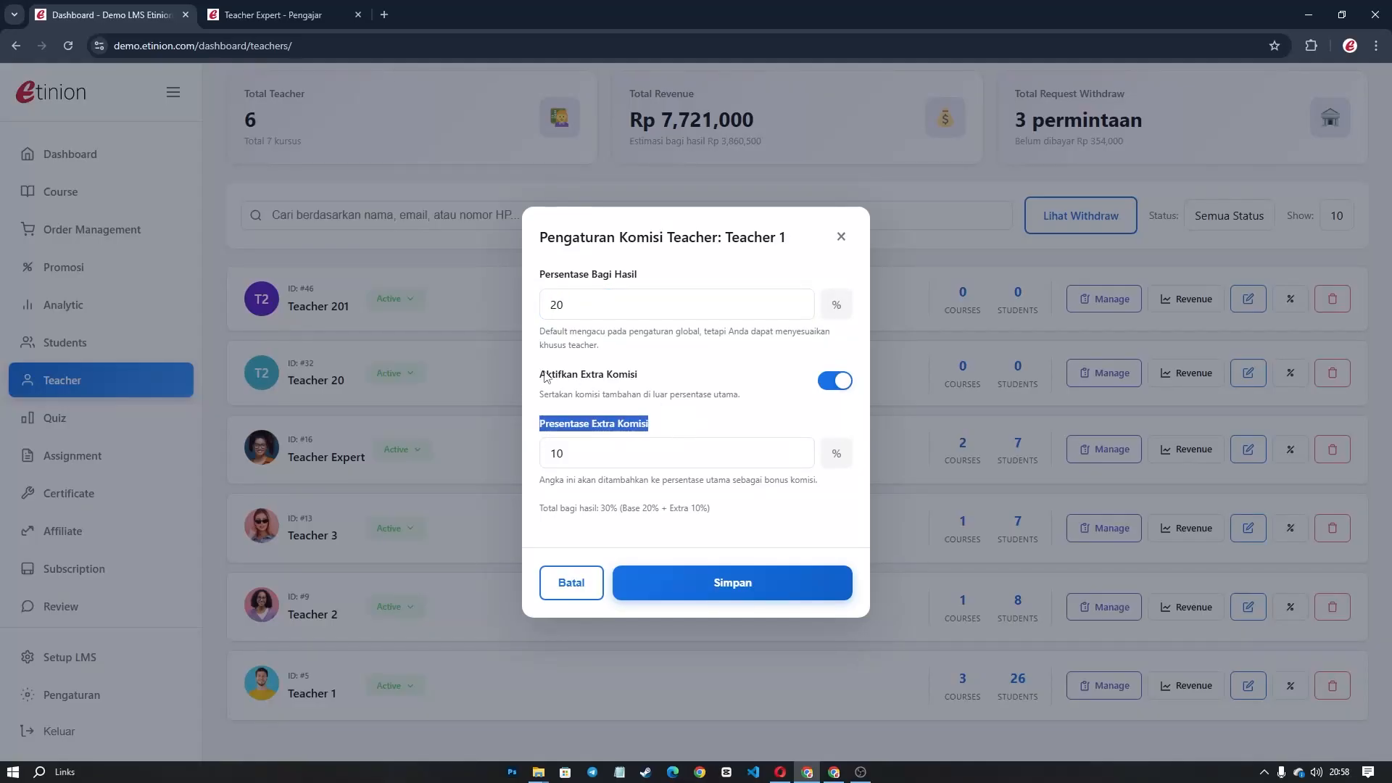
pyautogui.moveTo(606, 448); pyautogui.dragTo(533, 454)
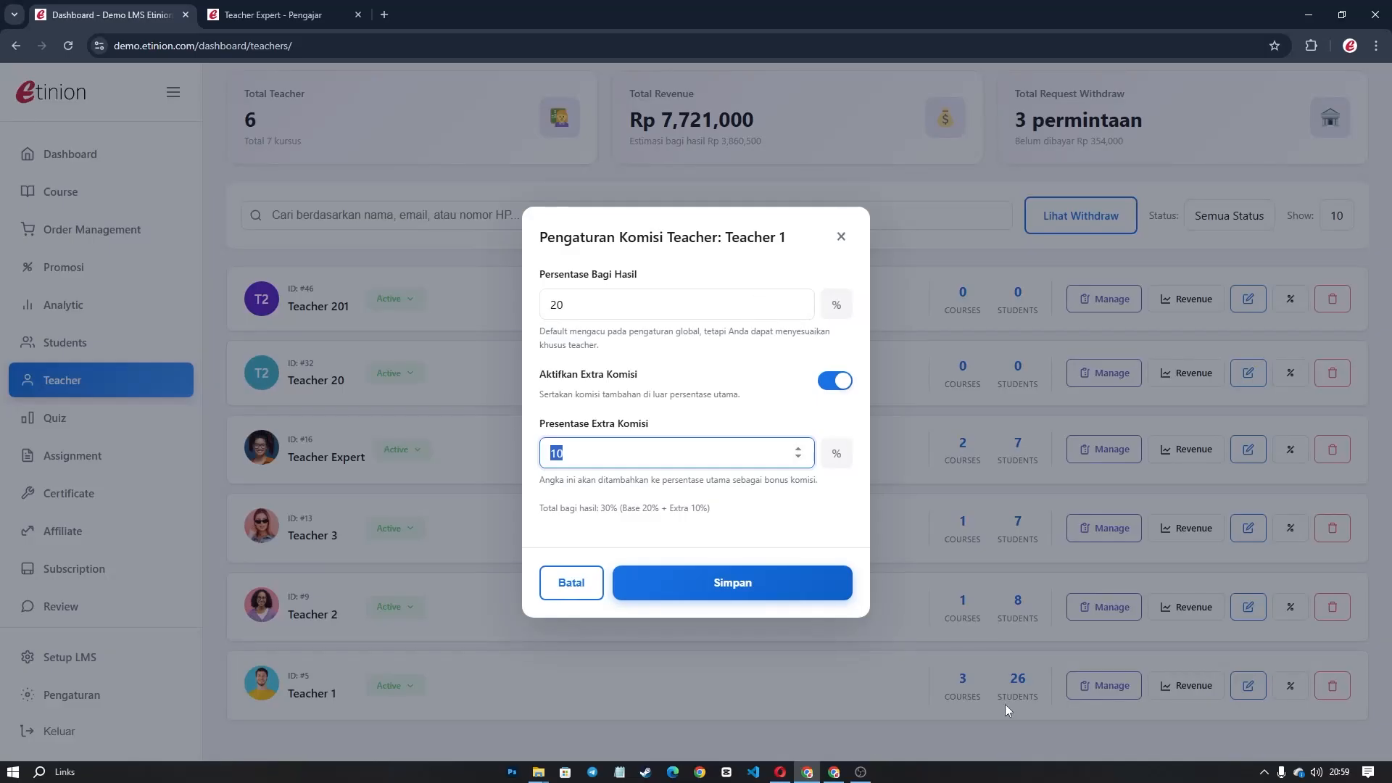
pyautogui.click(841, 236)
# Check Teacher 201's commission settings showing the default 50% share.
pyautogui.click(1290, 298)
pyautogui.click(841, 280)
pyautogui.click(1289, 299)
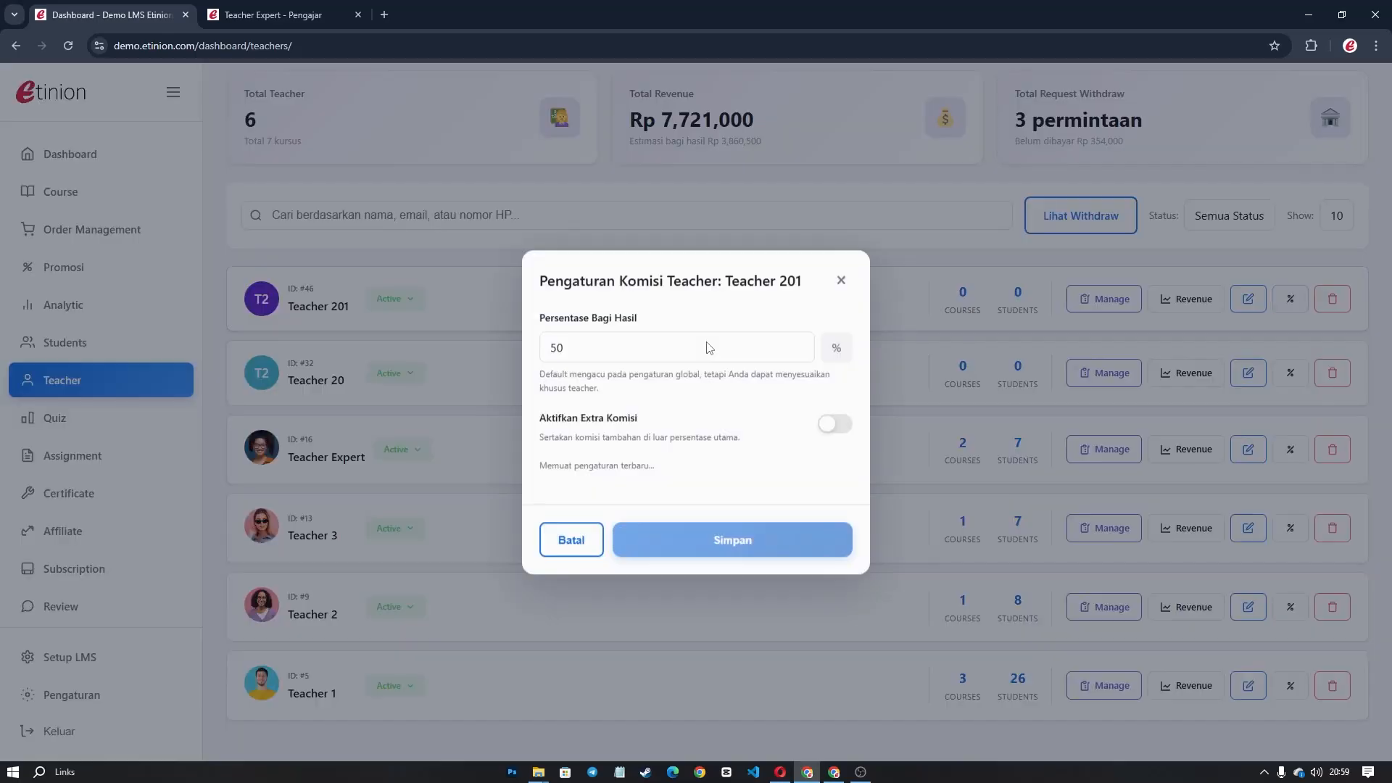
pyautogui.click(842, 282)
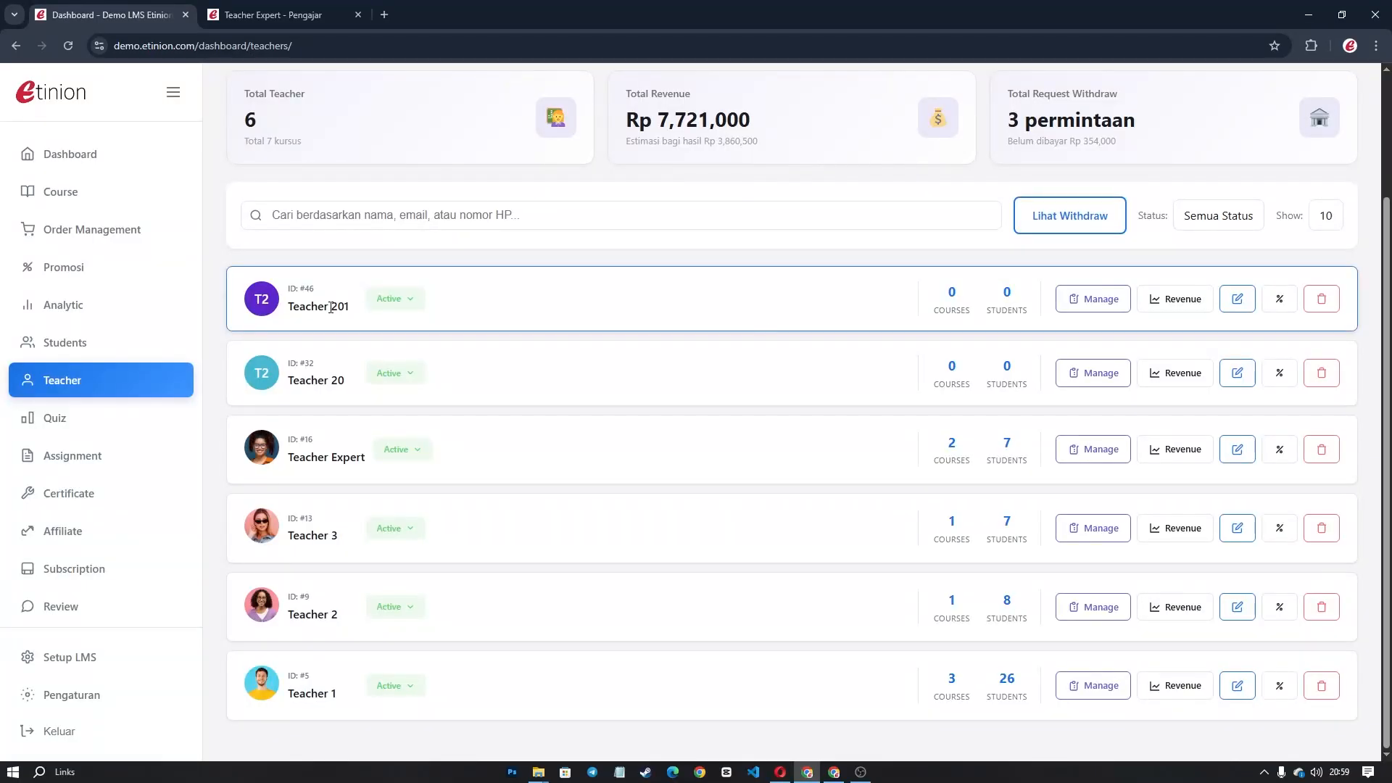
pyautogui.click(1280, 299)
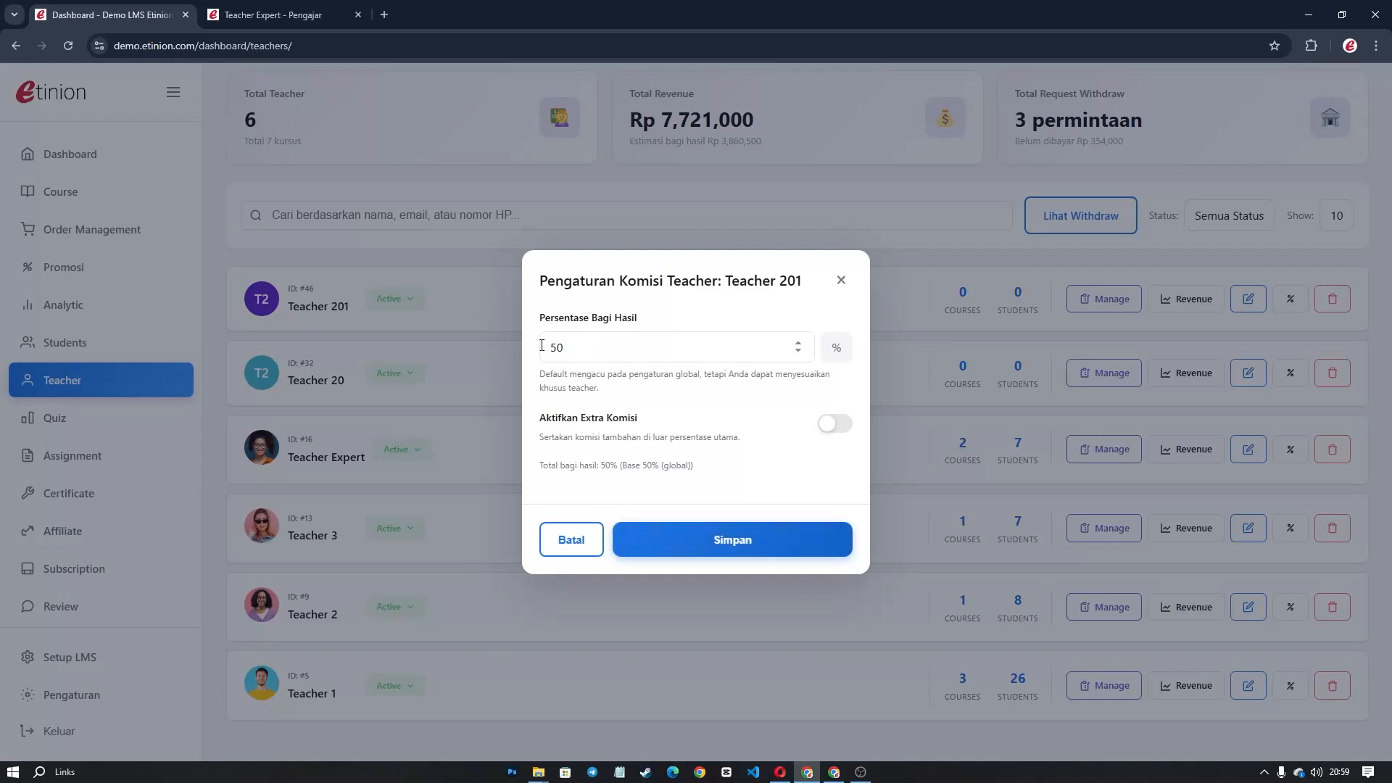
pyautogui.click(841, 280)
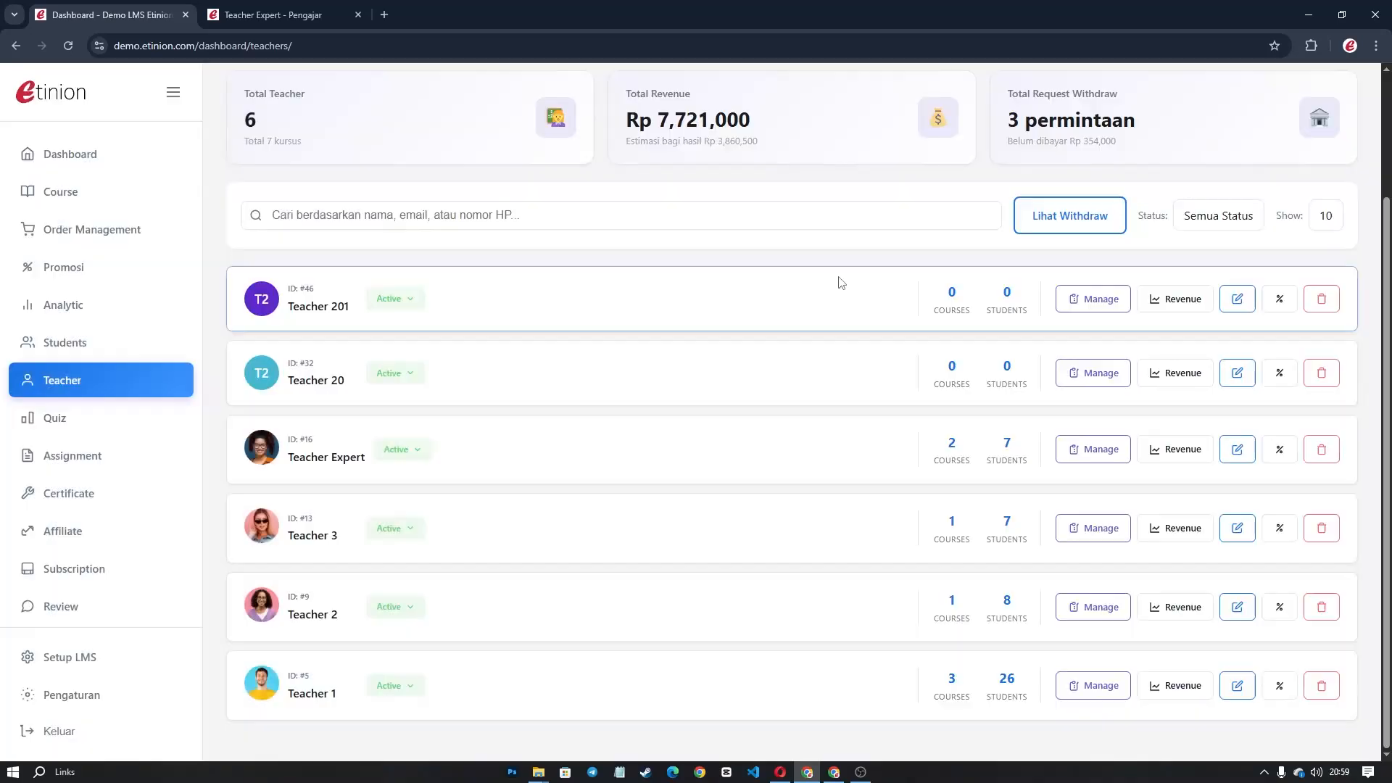
# Recheck Teacher 1's 20% share and extra commission, then go back to the earnings page.
pyautogui.click(1279, 687)
pyautogui.doubleClick(567, 303)
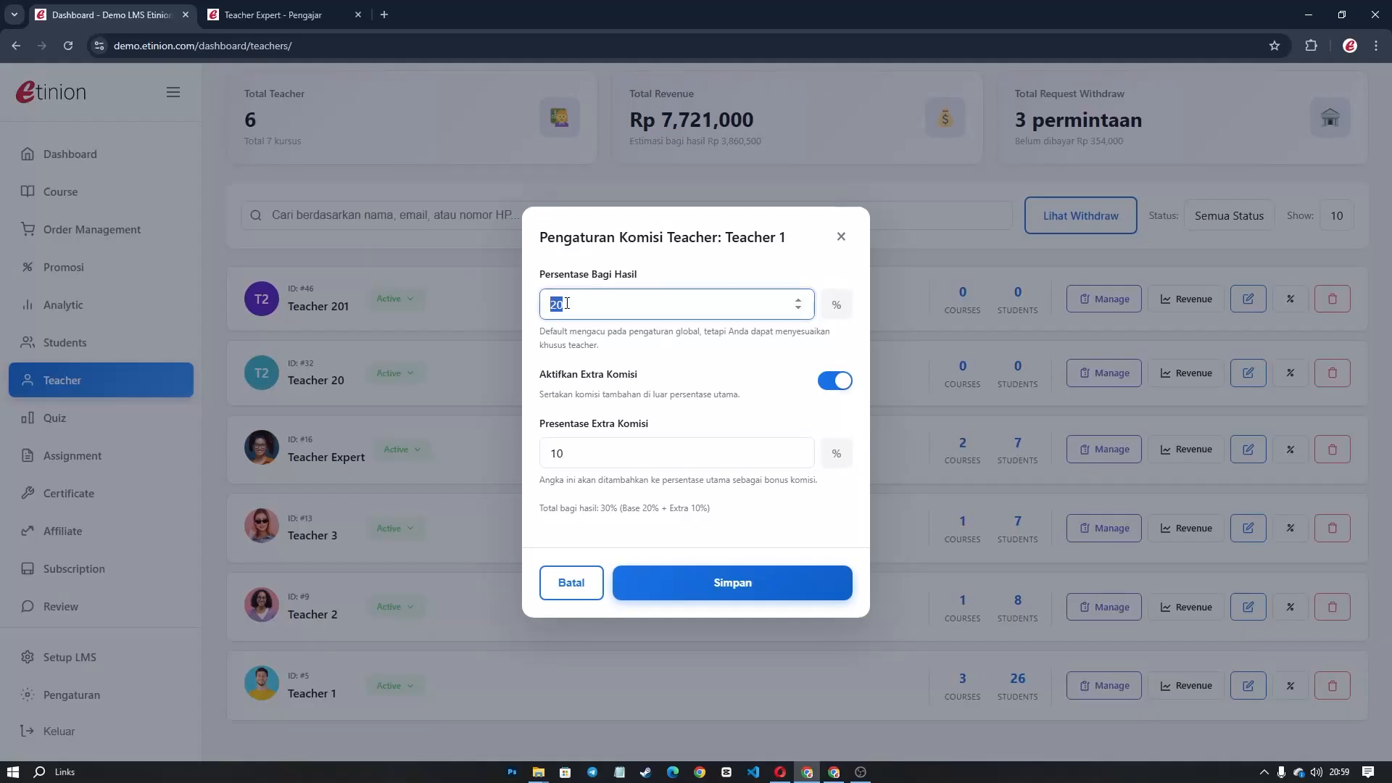
pyautogui.click(577, 462)
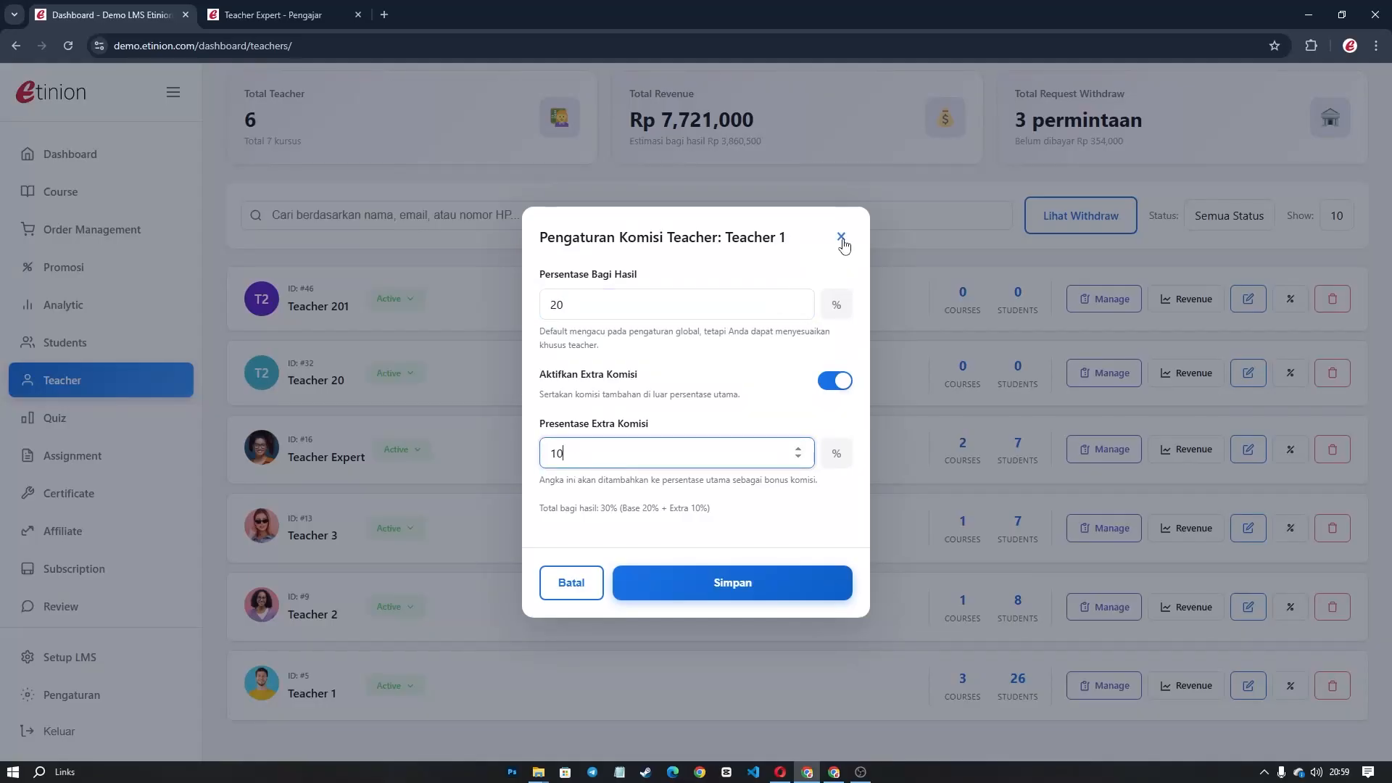
pyautogui.click(841, 237)
pyautogui.click(780, 772)
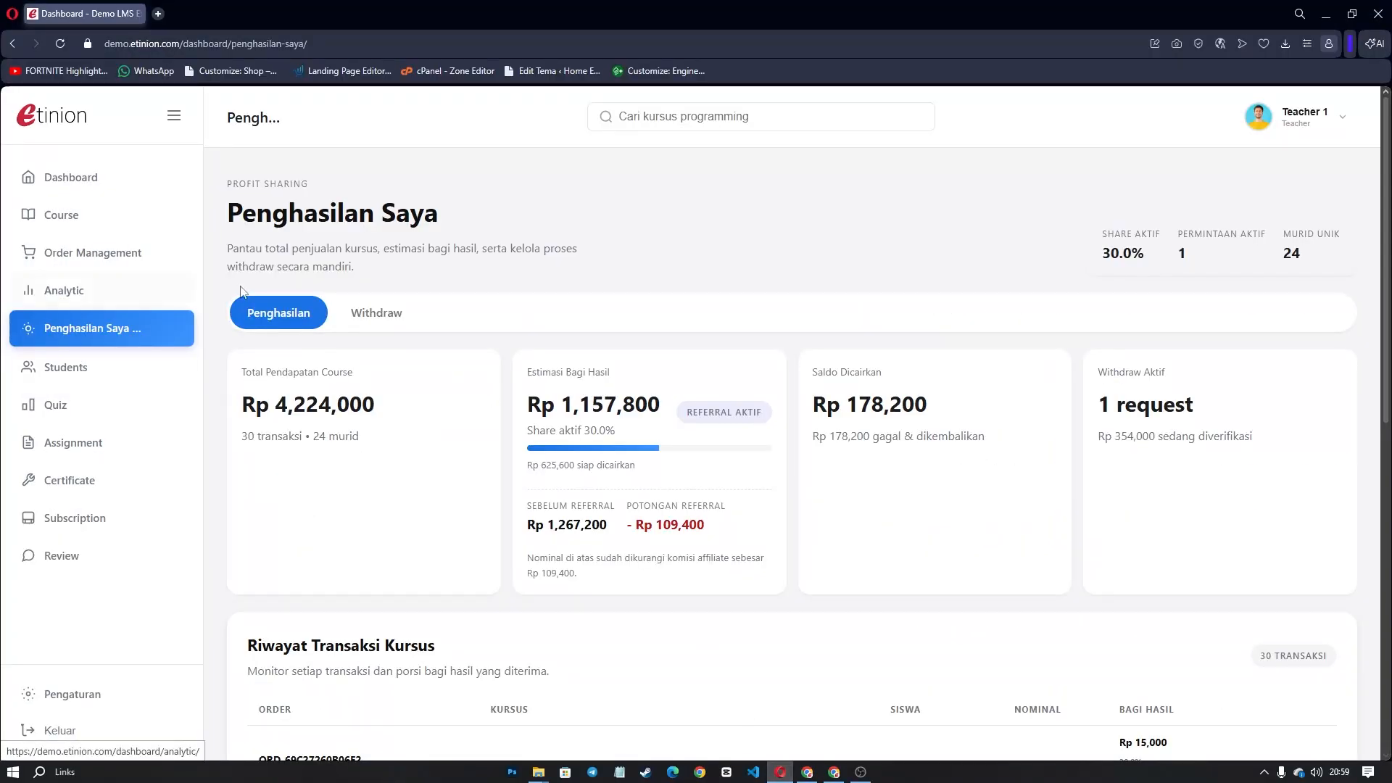
# Highlight order ORD-69C250BB27914 and its course title in Riwayat Transaksi Kursus.
pyautogui.scroll(-3, 496, 451)
pyautogui.scroll(3, 496, 450)
pyautogui.scroll(-5, 466, 420)
pyautogui.moveTo(260, 468); pyautogui.dragTo(371, 473)
pyautogui.click(377, 485)
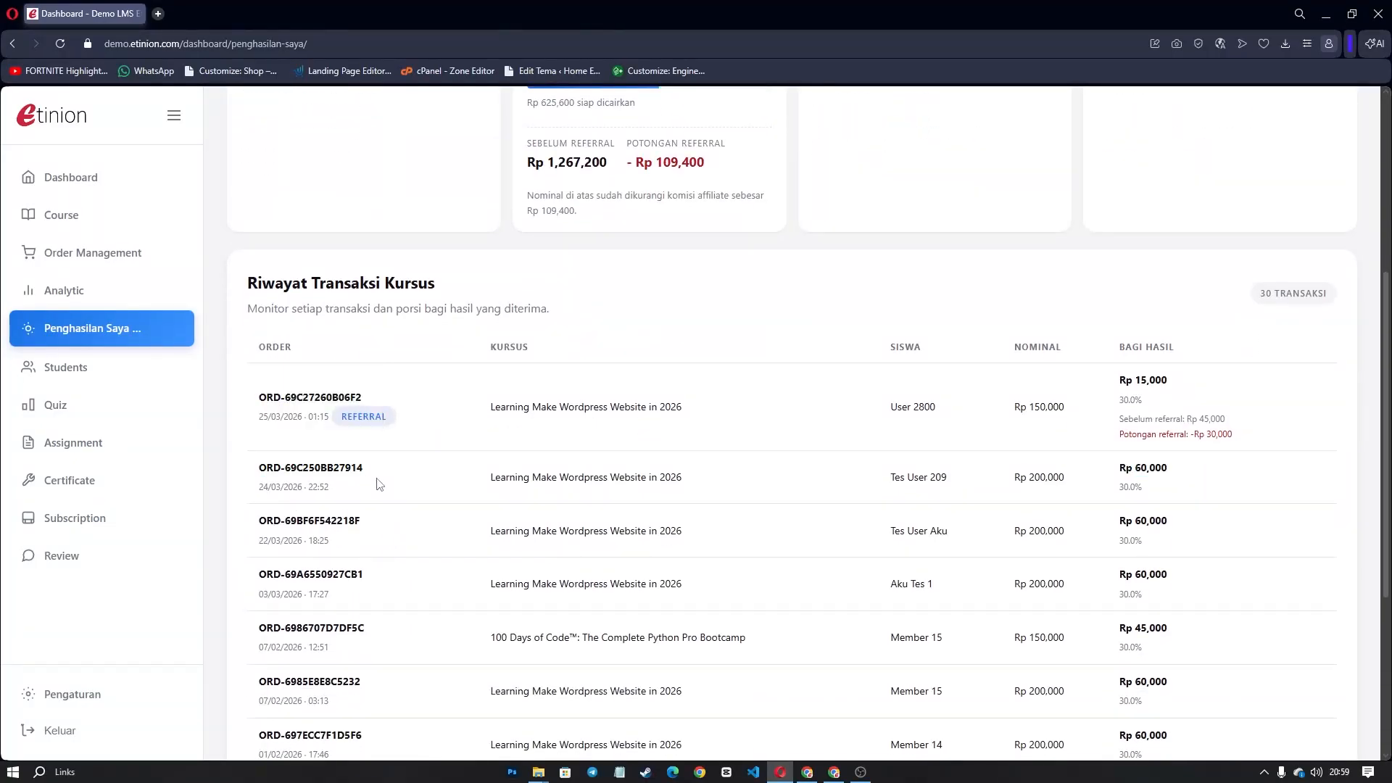
pyautogui.moveTo(489, 477); pyautogui.dragTo(694, 485)
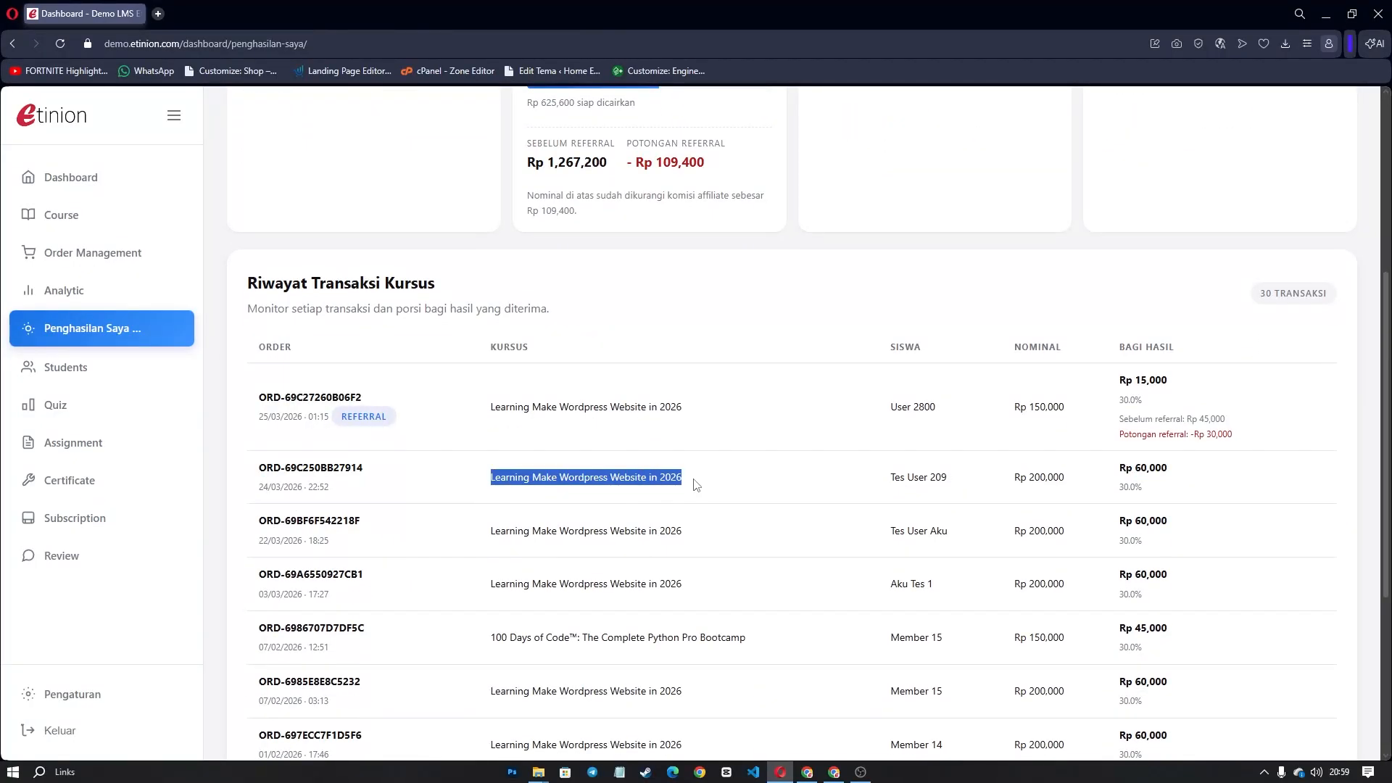
# Load demo.etinion.com in a new tab and scroll its homepage.
pyautogui.click(157, 14)
pyautogui.write('dem')
pyautogui.press('Return')
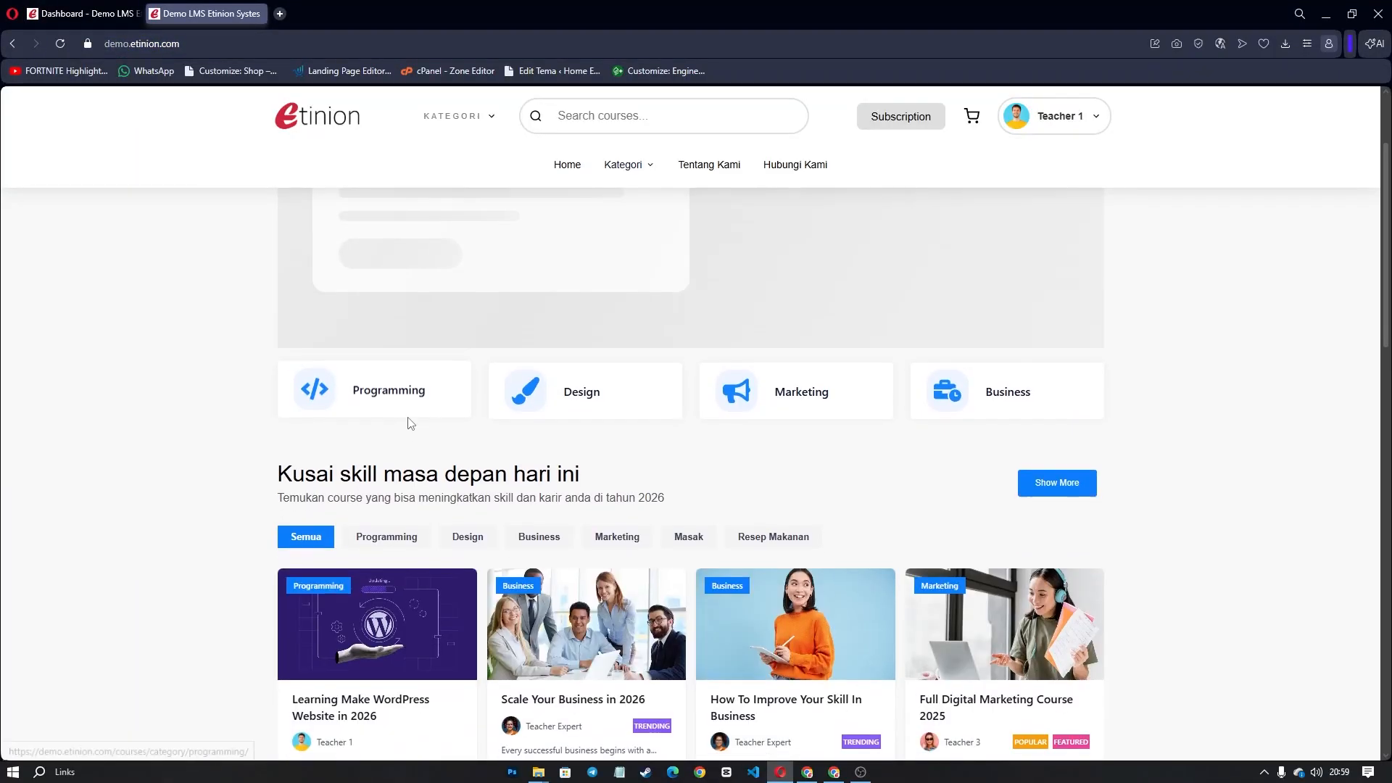
pyautogui.scroll(-3, 412, 422)
# Open the Learning Make WordPress Website in 2026 course and highlight its teacher and prices.
pyautogui.click(340, 482)
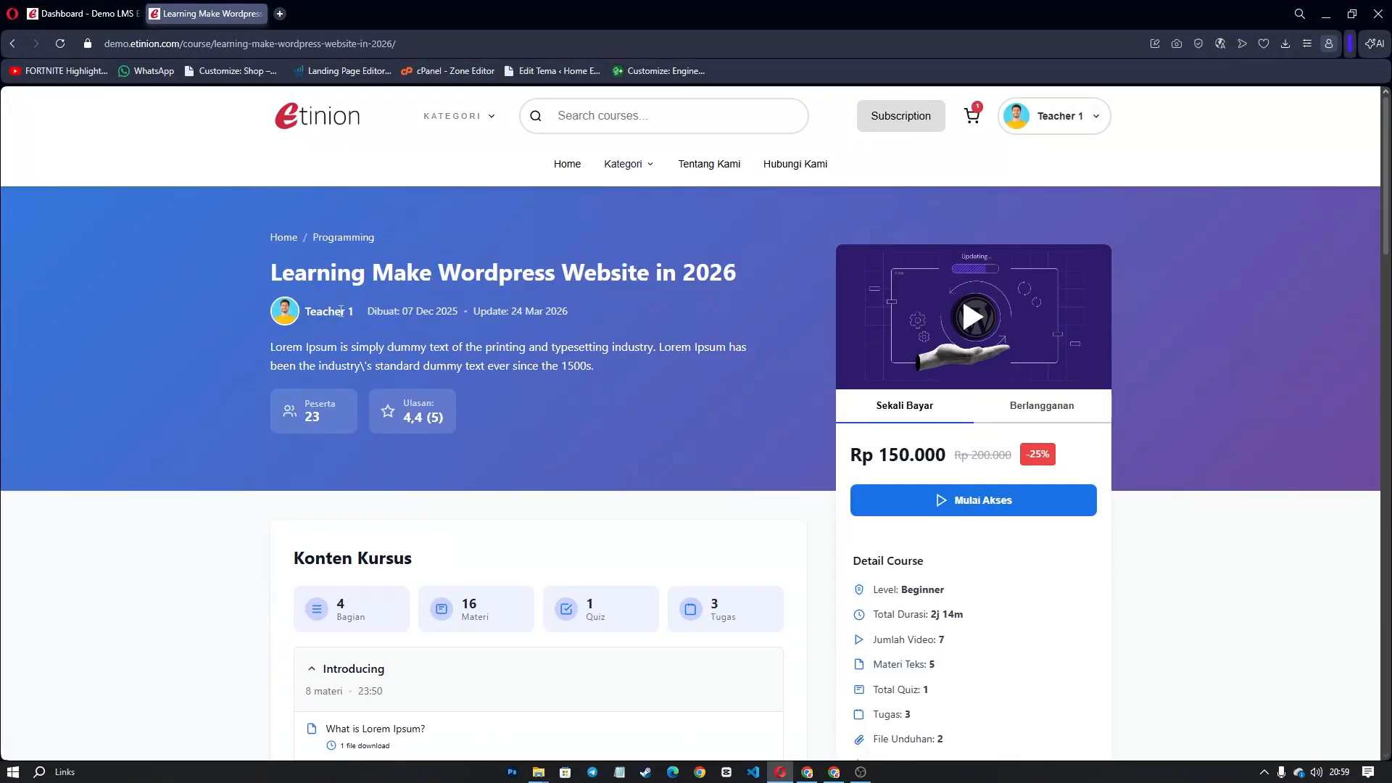
pyautogui.moveTo(350, 312); pyautogui.dragTo(323, 324)
pyautogui.click(323, 325)
pyautogui.moveTo(956, 450); pyautogui.dragTo(851, 457)
# Compare the second order's date with the course's struck-through original price.
pyautogui.click(101, 6)
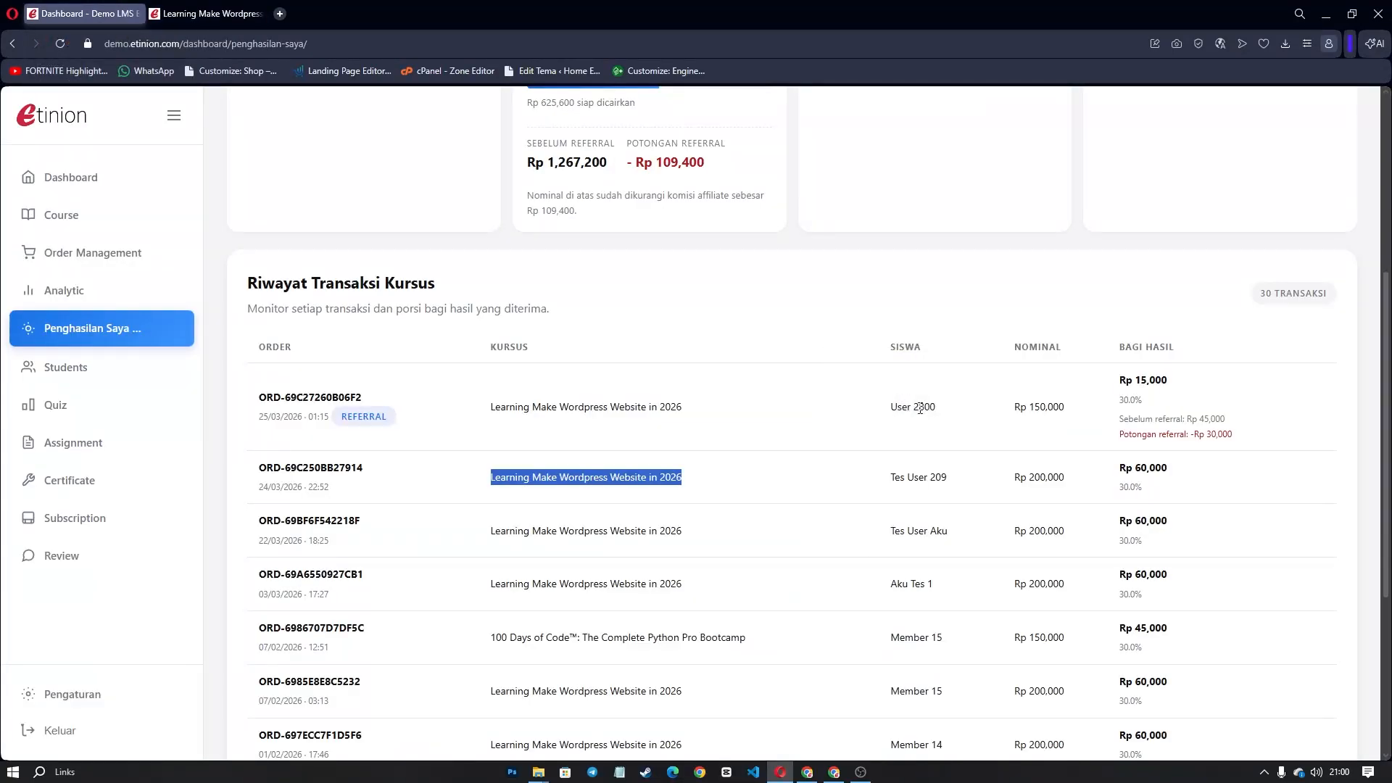
pyautogui.click(1025, 478)
pyautogui.moveTo(261, 487); pyautogui.dragTo(303, 487)
pyautogui.click(243, 5)
pyautogui.moveTo(968, 455); pyautogui.dragTo(1017, 455)
pyautogui.click(120, 10)
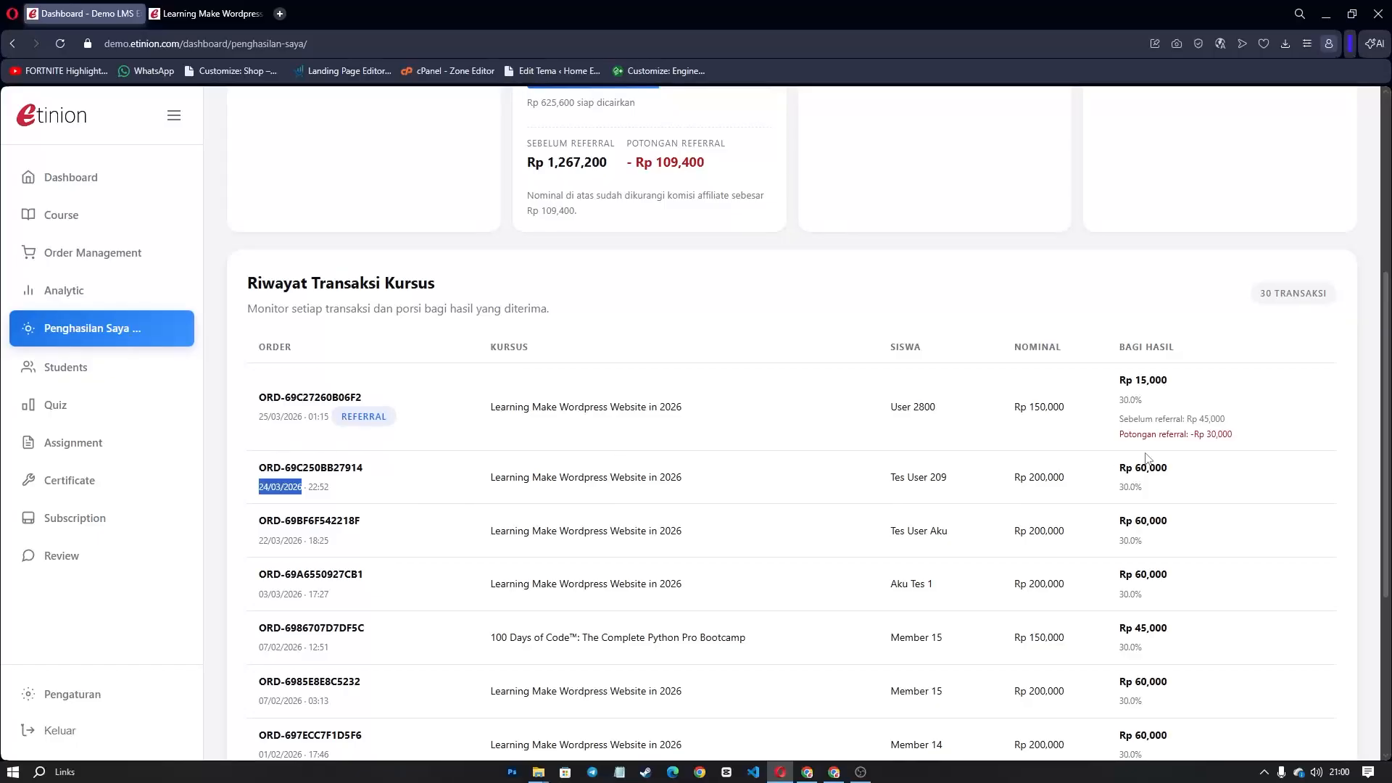
# Highlight the second order's 30.0% share and Rp 60,000 amount, then the first order row.
pyautogui.moveTo(1120, 490); pyautogui.dragTo(1145, 493)
pyautogui.click(1162, 475)
pyautogui.tripleClick(1163, 474)
pyautogui.scroll(4, 399, 242)
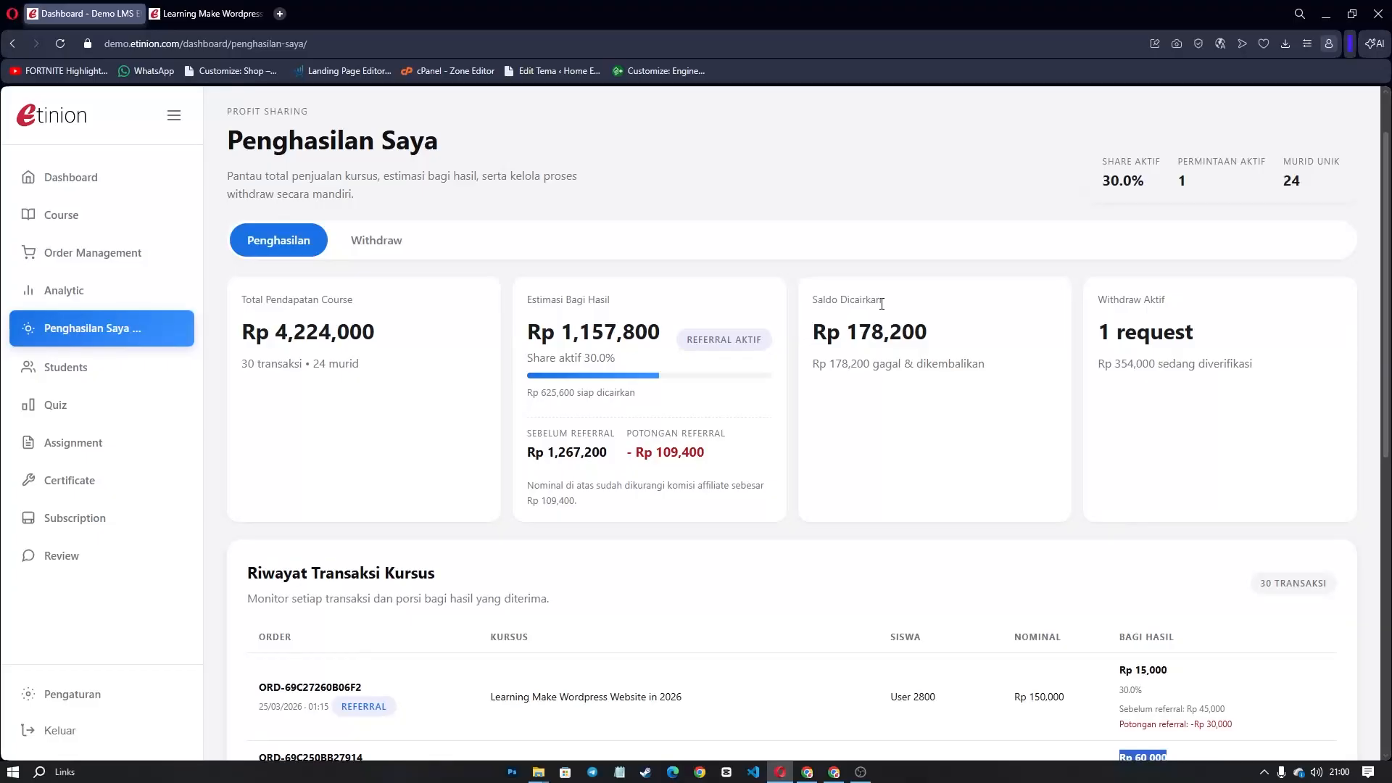
pyautogui.scroll(-3, 869, 358)
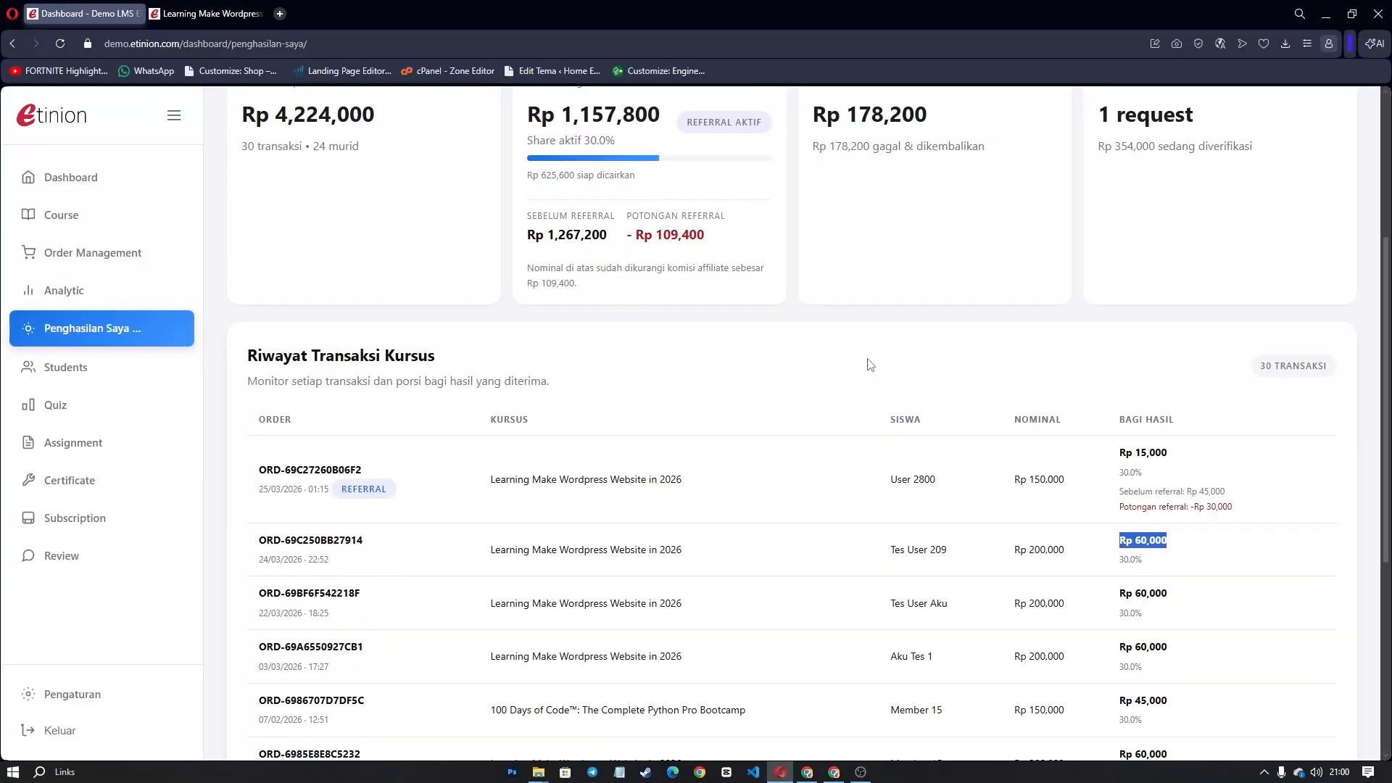
pyautogui.scroll(1, 501, 486)
pyautogui.moveTo(254, 470); pyautogui.dragTo(395, 490)
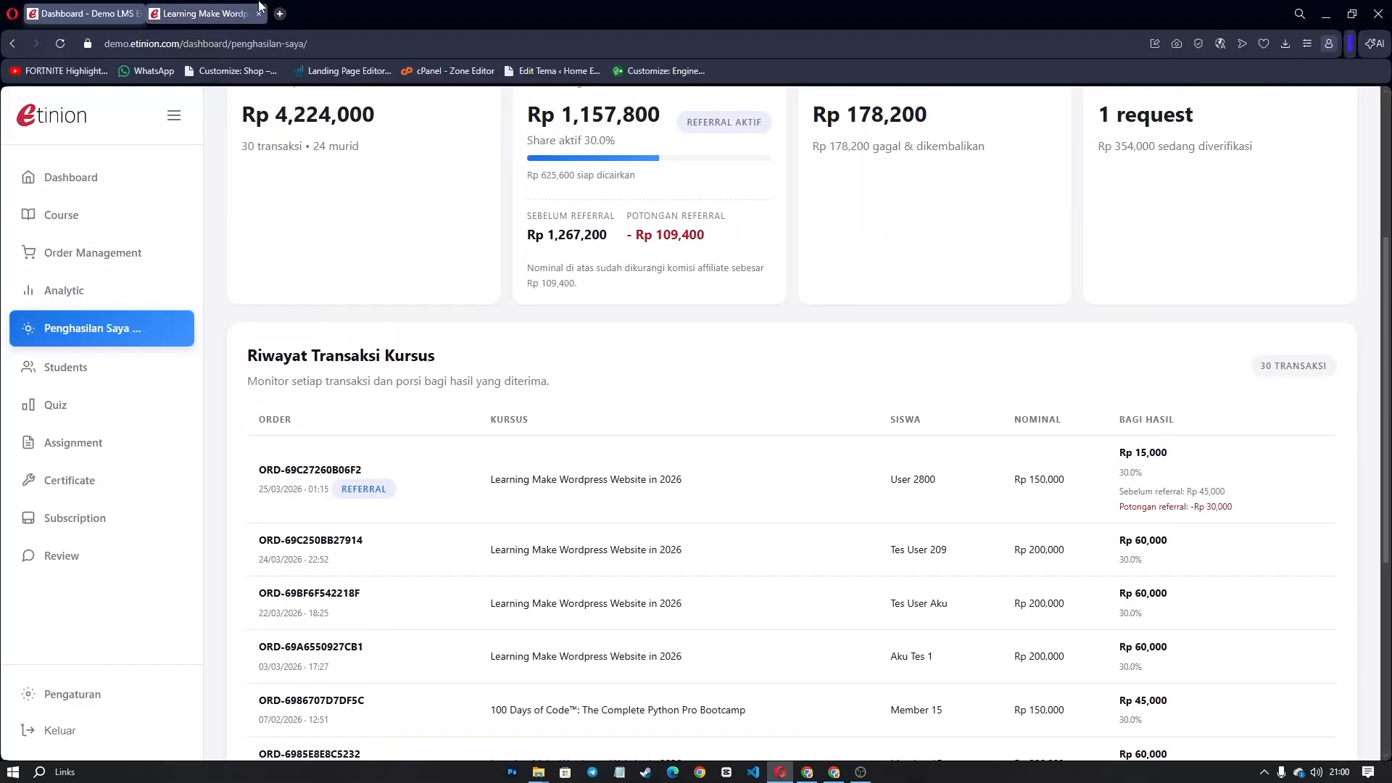
# Check the course page address, then highlight the REFERRAL label on the first order.
pyautogui.click(207, 13)
pyautogui.click(206, 44)
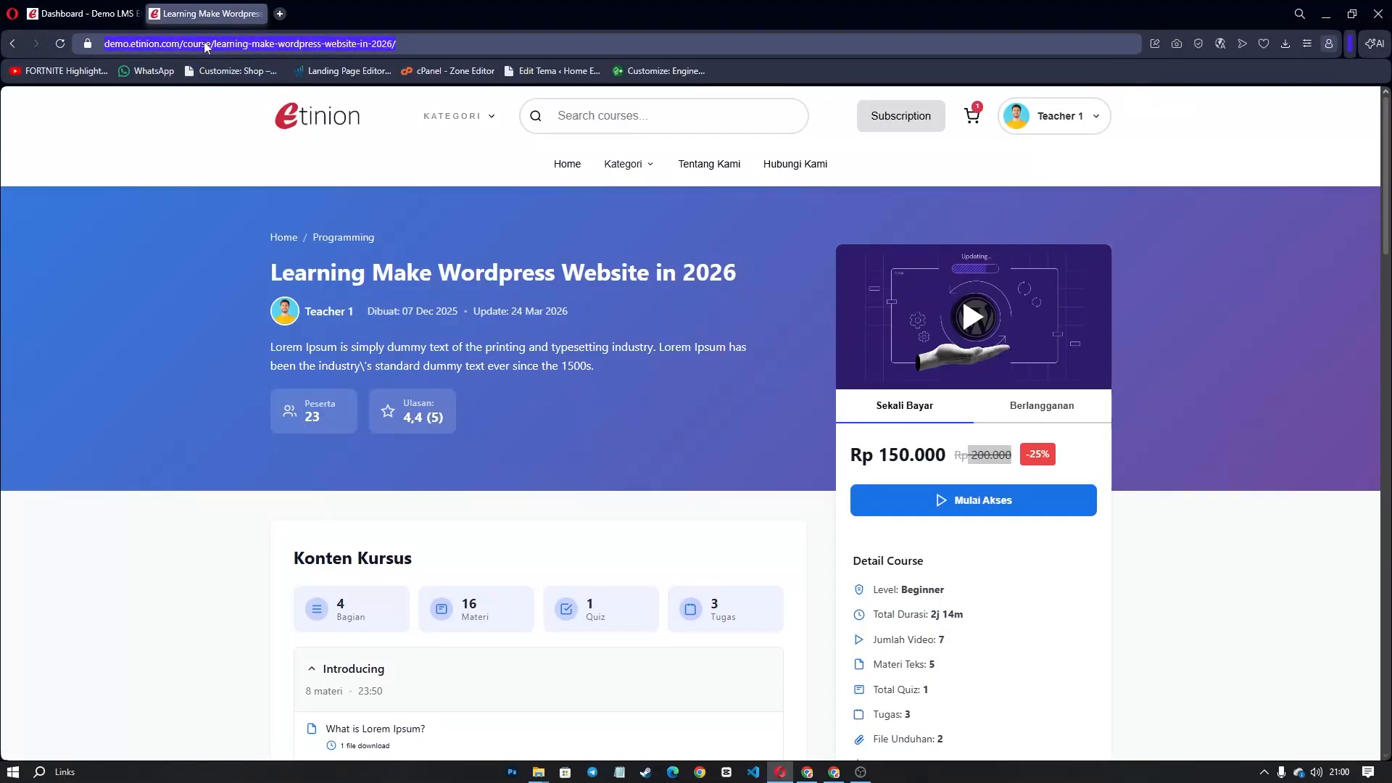
pyautogui.click(173, 312)
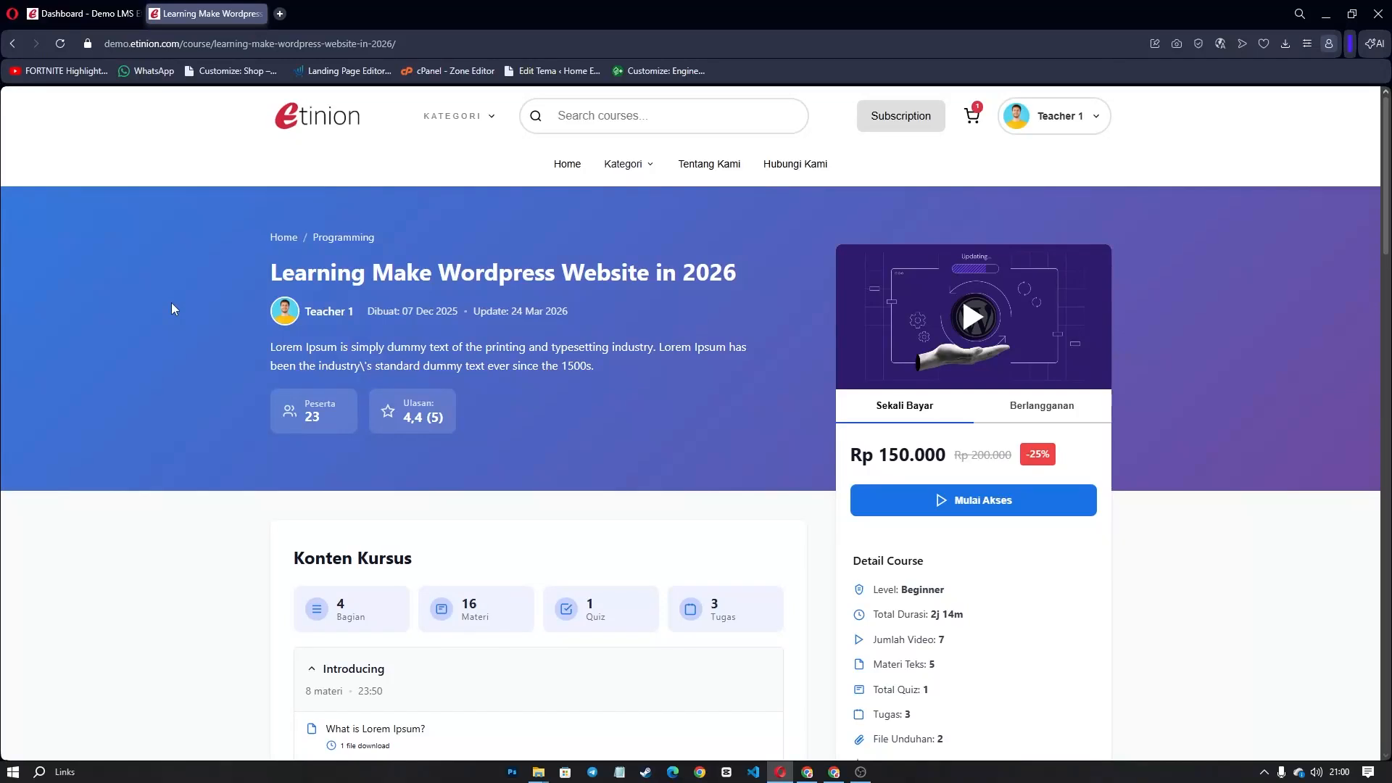
pyautogui.hotkey('ctrl', 'Tab')
pyautogui.moveTo(386, 491); pyautogui.dragTo(341, 490)
pyautogui.click(418, 497)
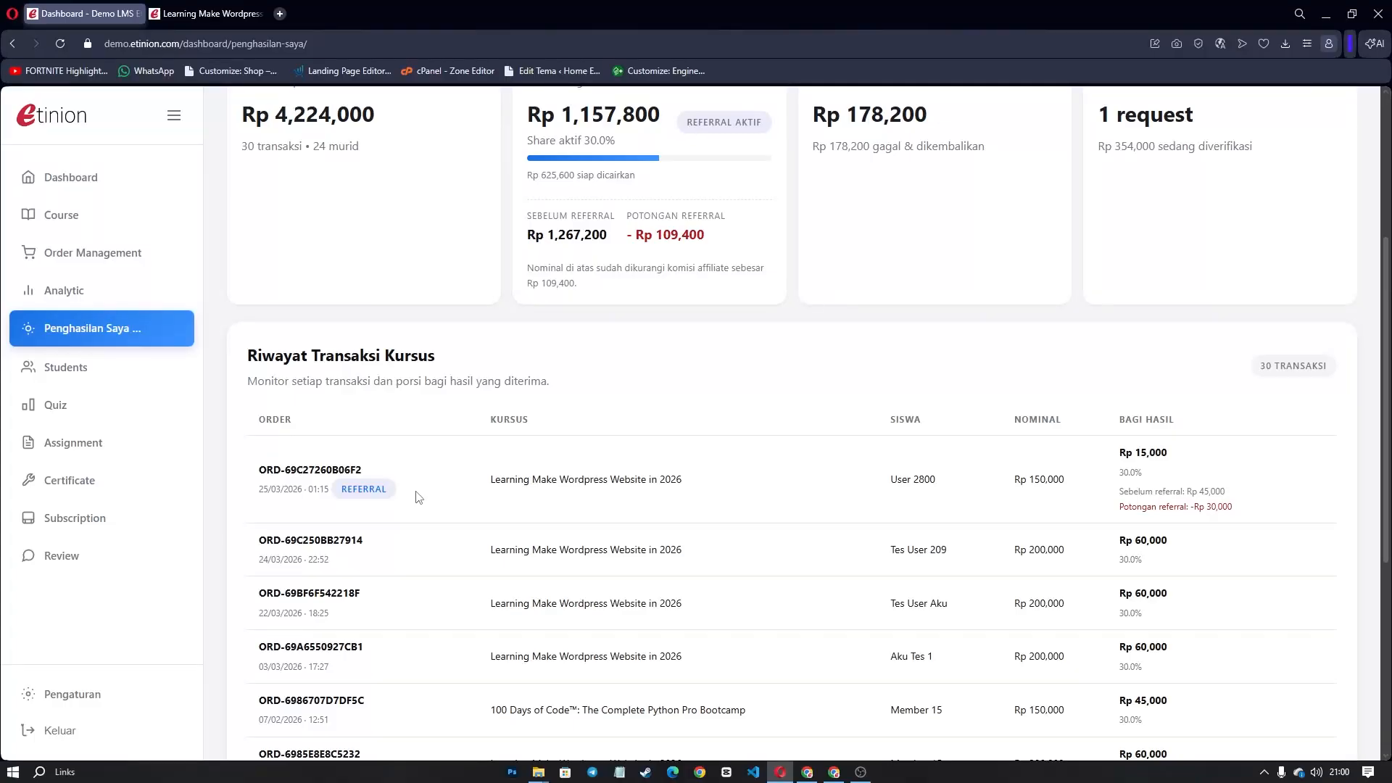
# Highlight the referral order's Rp 15,000 share and its 45,000 before-referral amount.
pyautogui.hotkey('ctrl', 'Tab')
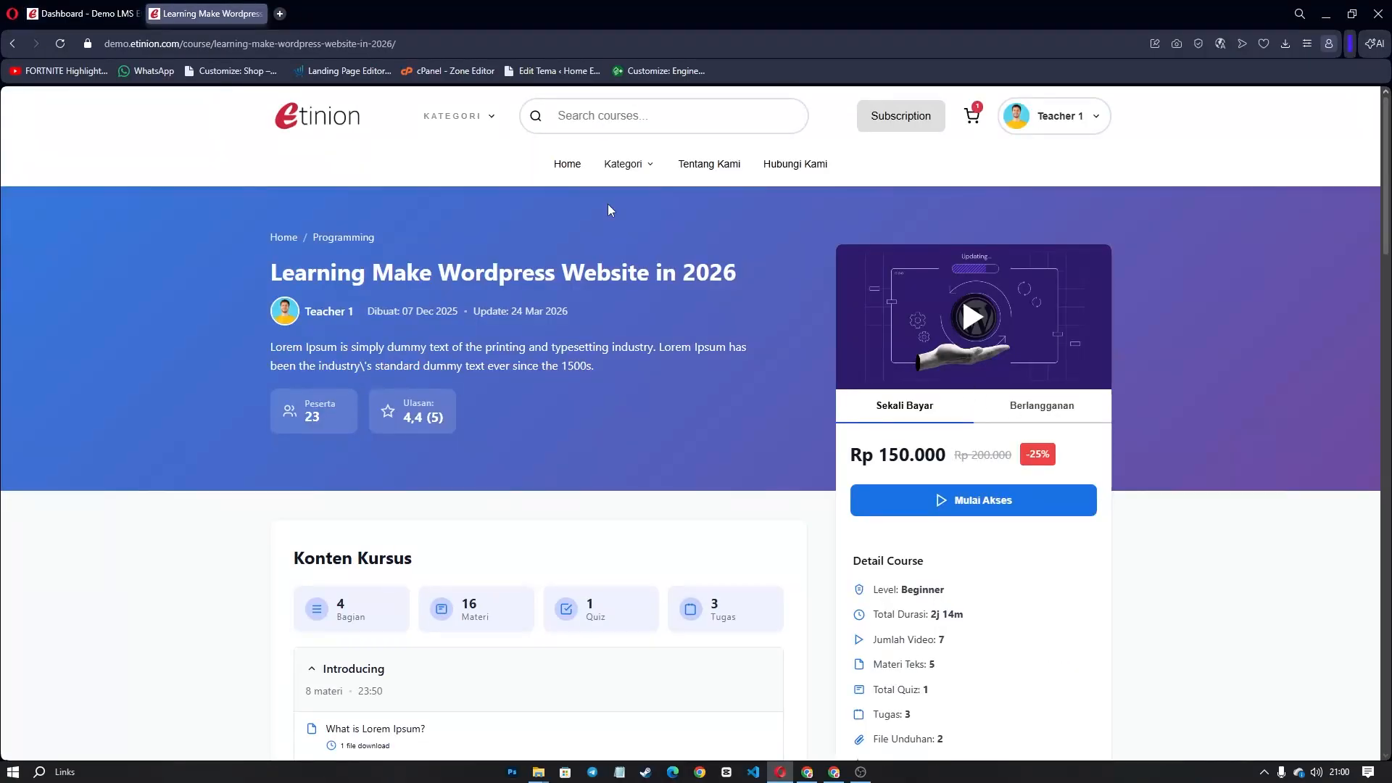
pyautogui.hotkey('ctrl', 'Tab')
pyautogui.doubleClick(1164, 455)
pyautogui.click(1161, 484)
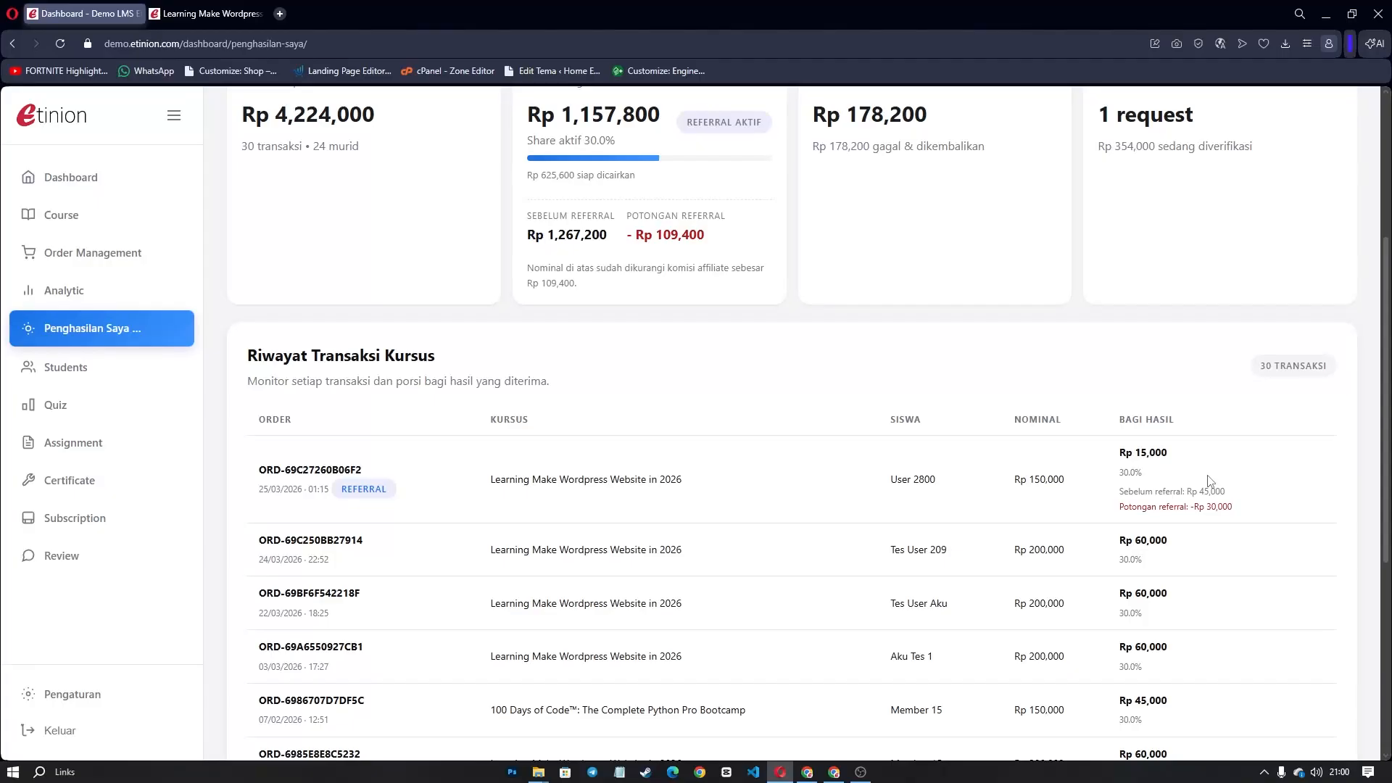
pyautogui.moveTo(1227, 492); pyautogui.dragTo(1200, 489)
pyautogui.moveTo(1120, 491); pyautogui.dragTo(1186, 491)
pyautogui.click(1252, 499)
pyautogui.scroll(4, 942, 377)
pyautogui.scroll(-4, 1015, 301)
pyautogui.click(807, 772)
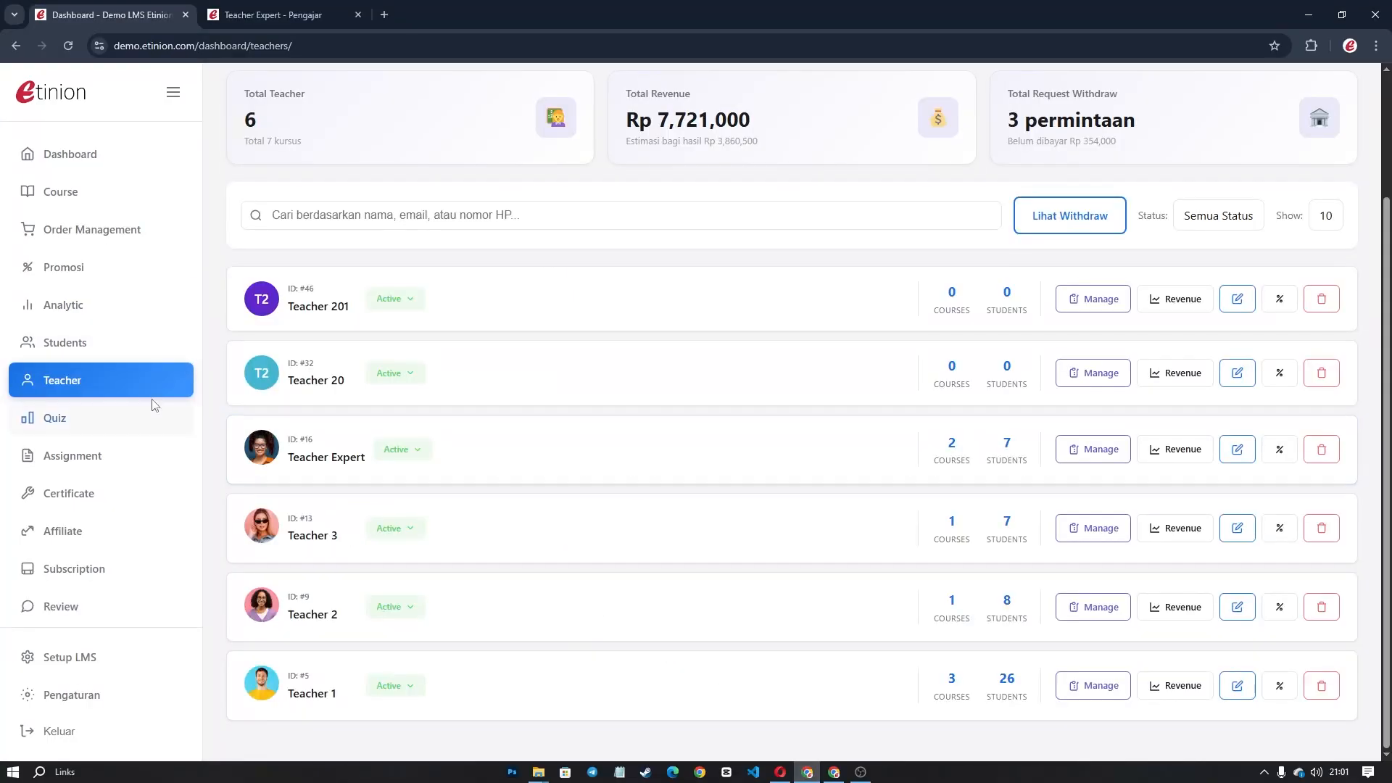
# Edit the Learning Make Wordpress Website in 2026 course from the admin Course list.
pyautogui.click(77, 192)
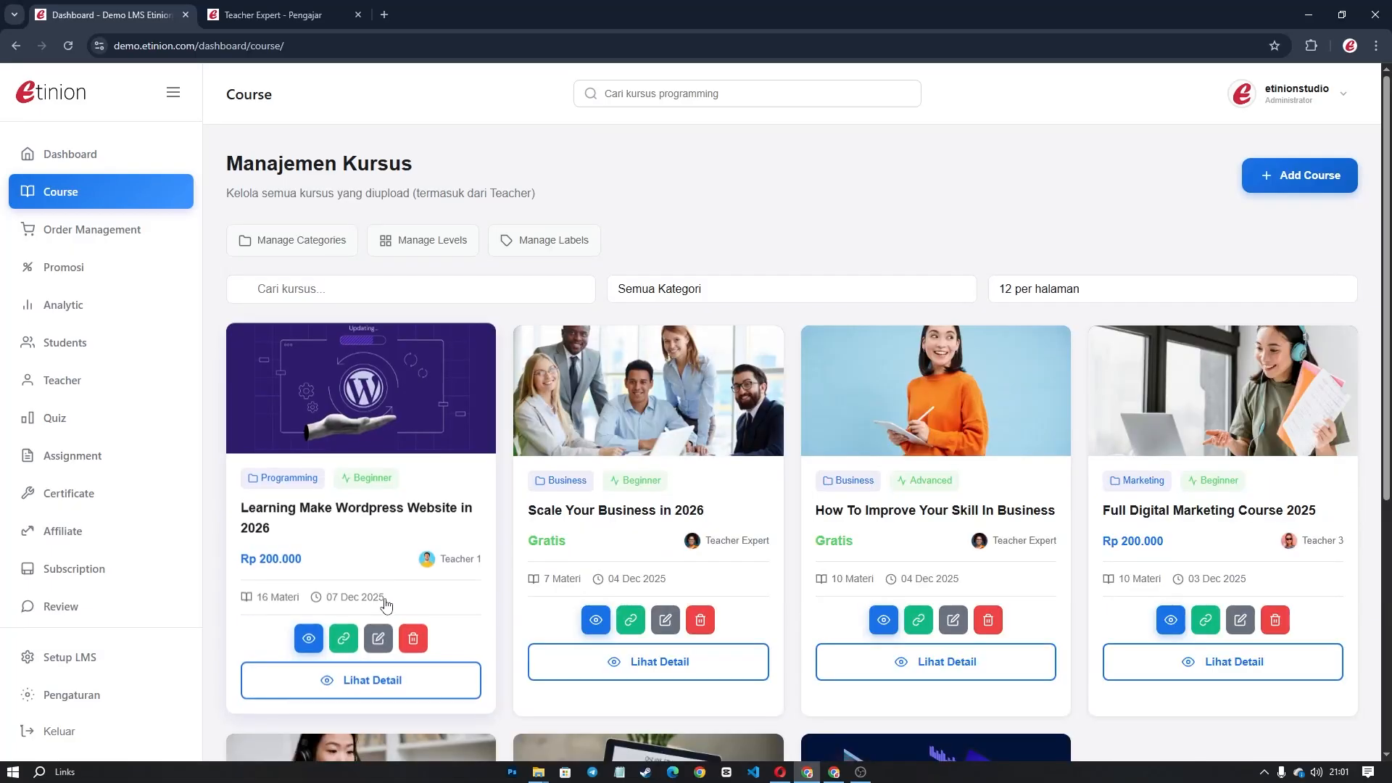
pyautogui.click(378, 637)
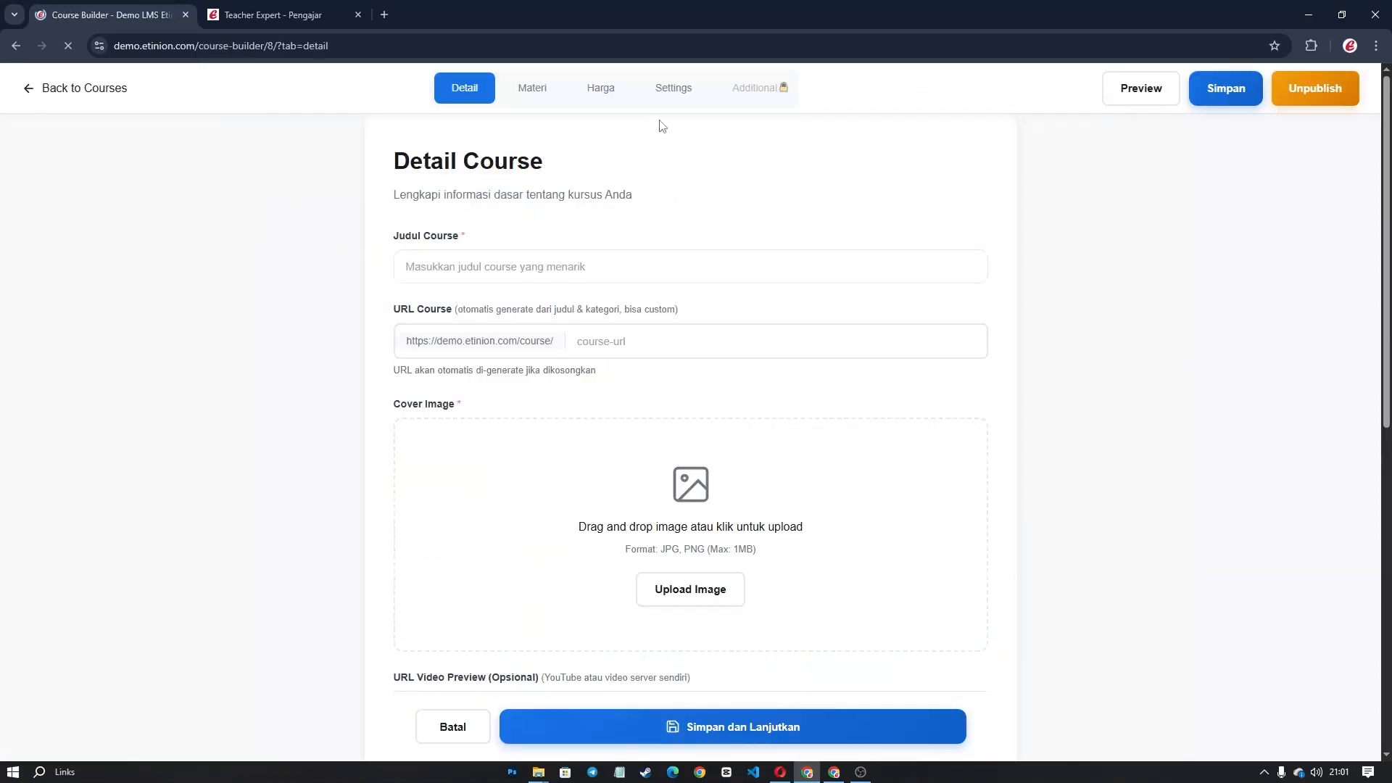
# Save the Harga step with the 20% Setup Affiliate commission and go back to Penghasilan Saya.
pyautogui.click(615, 95)
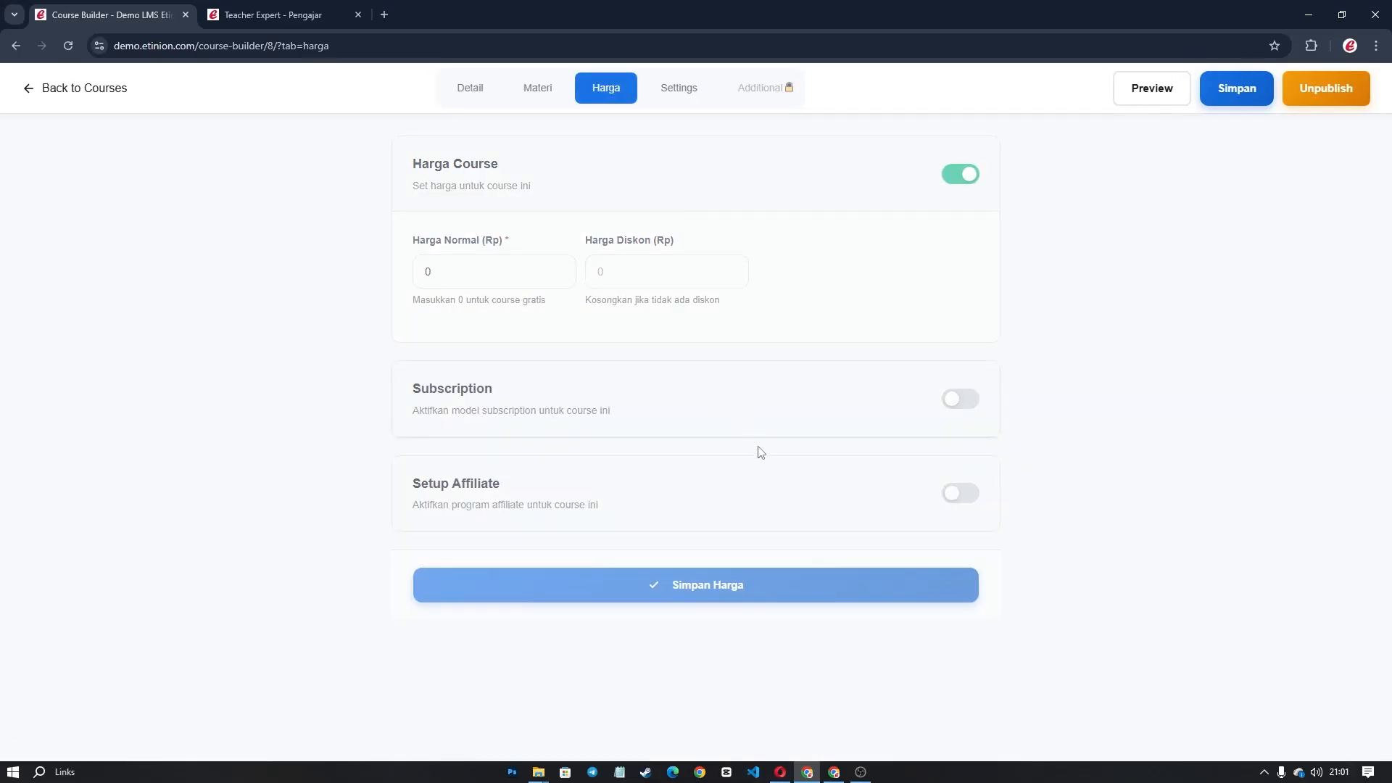
pyautogui.scroll(-8, 747, 472)
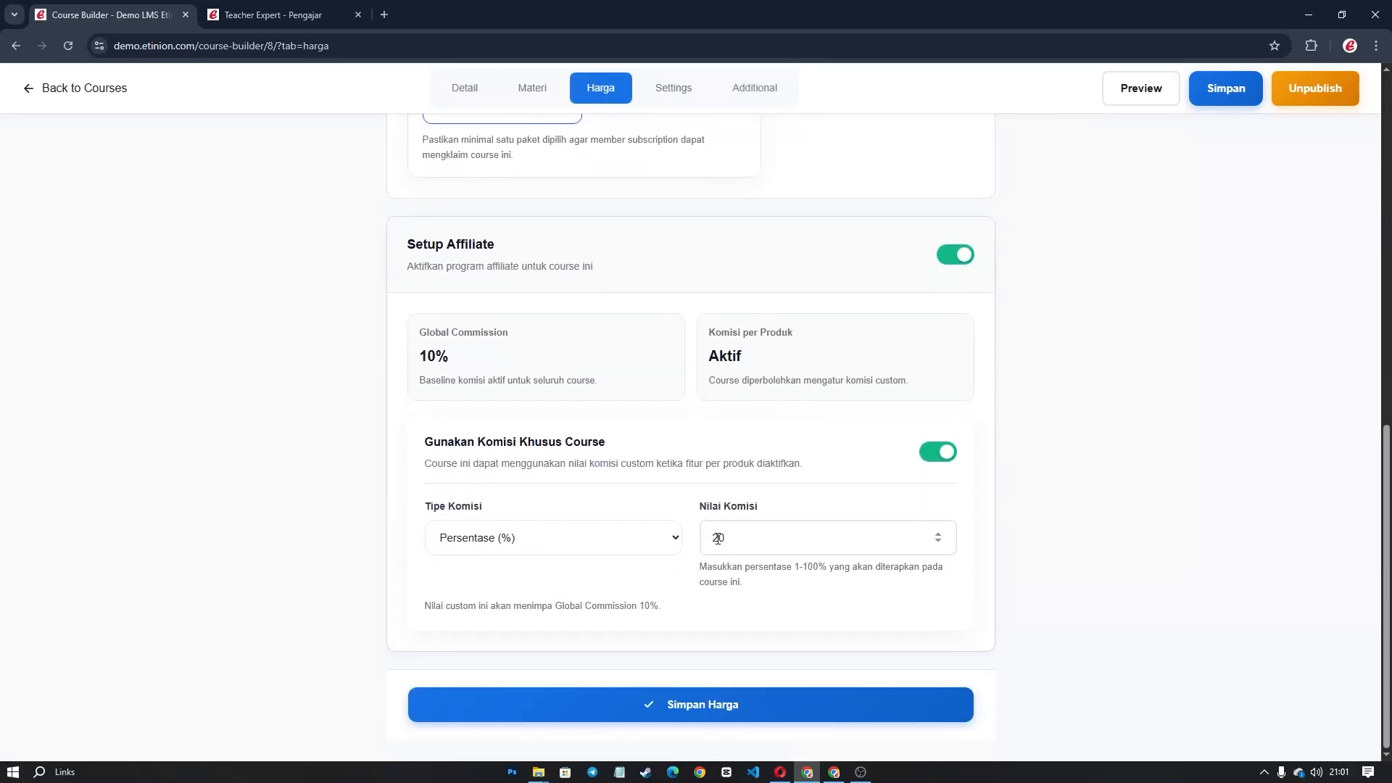
pyautogui.click(728, 700)
pyautogui.hotkey('alt', 'Tab')
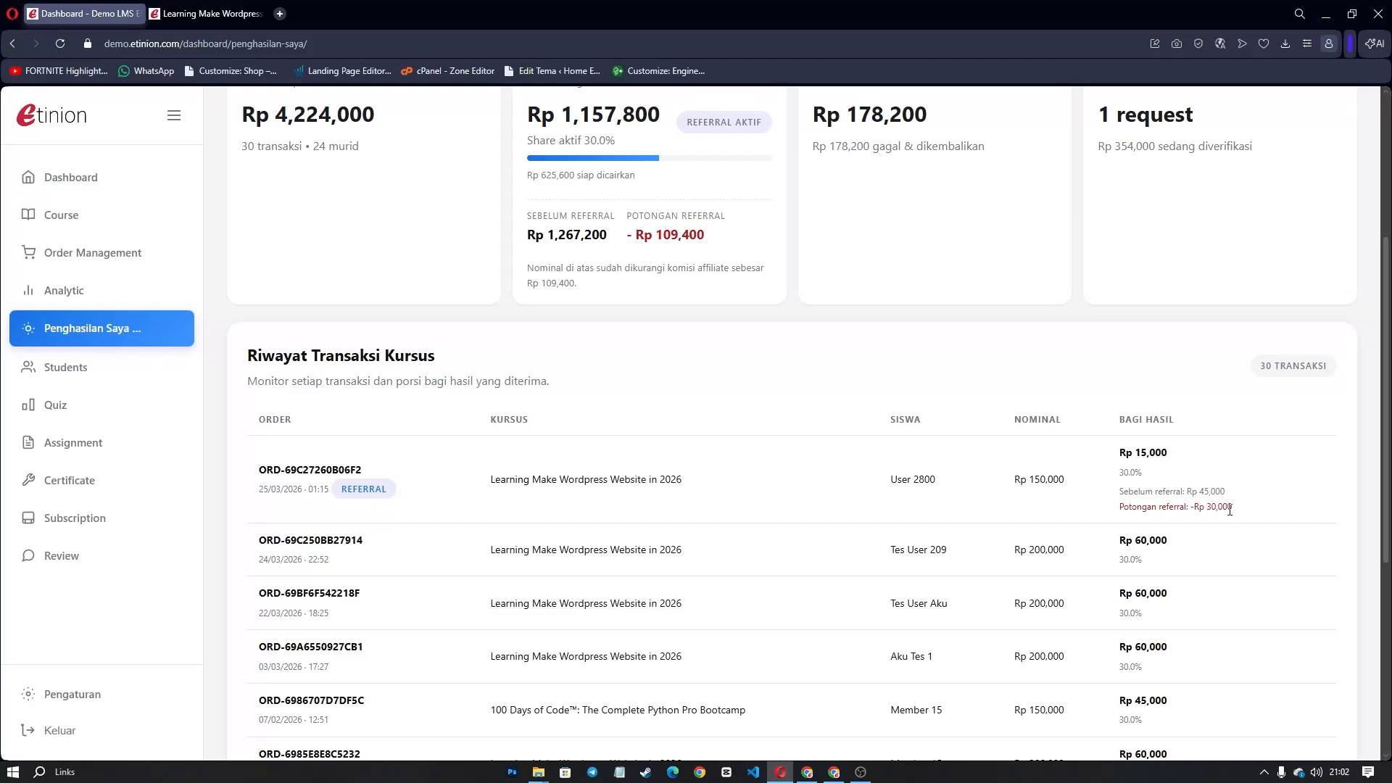
pyautogui.moveTo(1232, 509); pyautogui.dragTo(1115, 518)
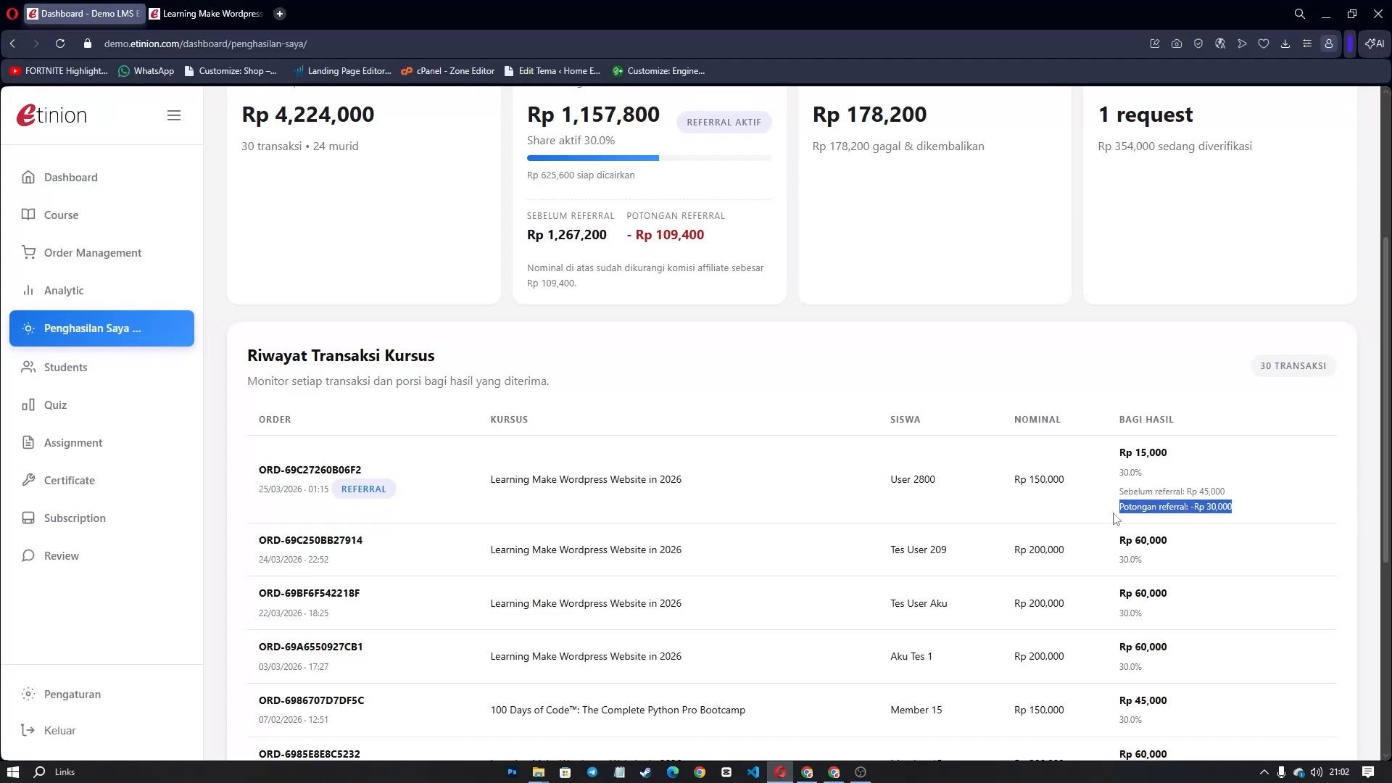
pyautogui.click(1114, 518)
pyautogui.moveTo(1168, 453); pyautogui.dragTo(1135, 454)
pyautogui.moveTo(1187, 491); pyautogui.dragTo(1225, 490)
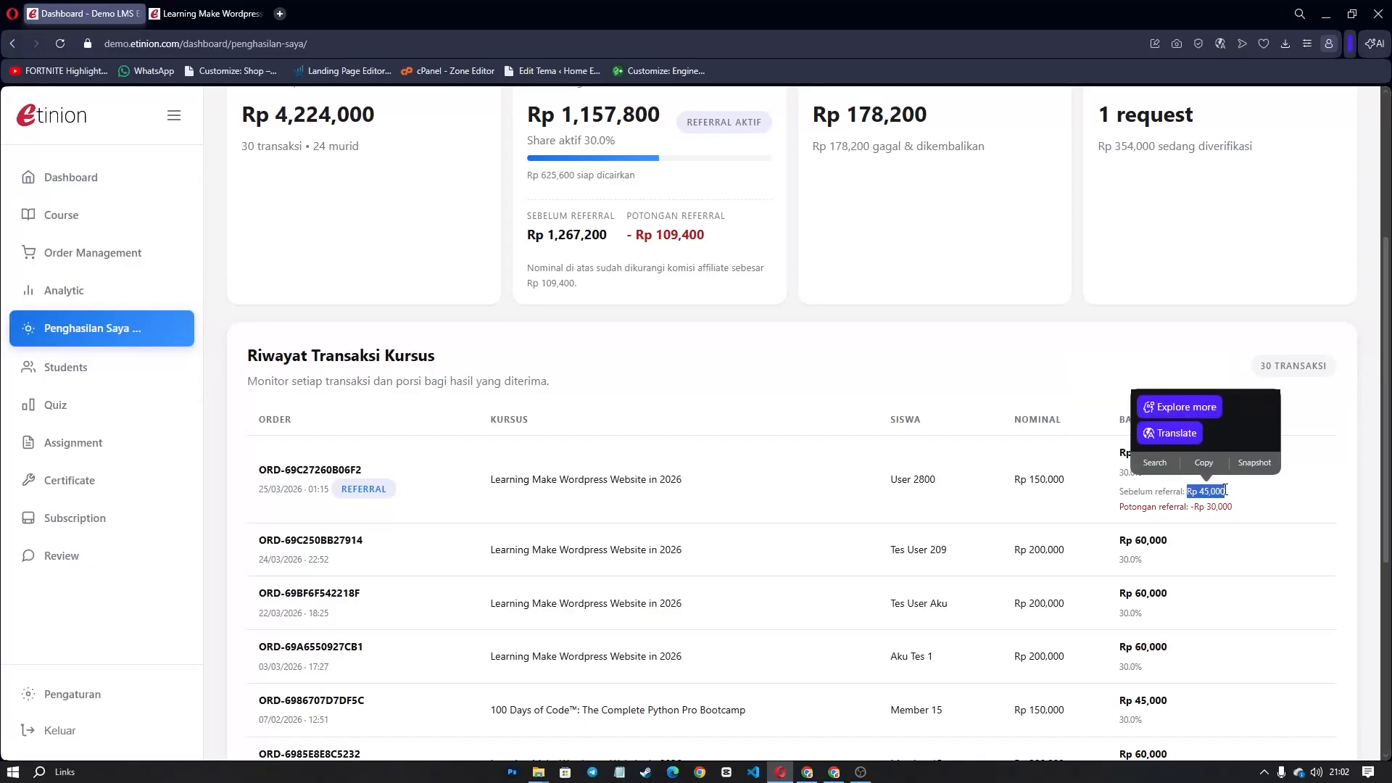
pyautogui.click(1225, 490)
pyautogui.moveTo(1167, 453); pyautogui.dragTo(1122, 454)
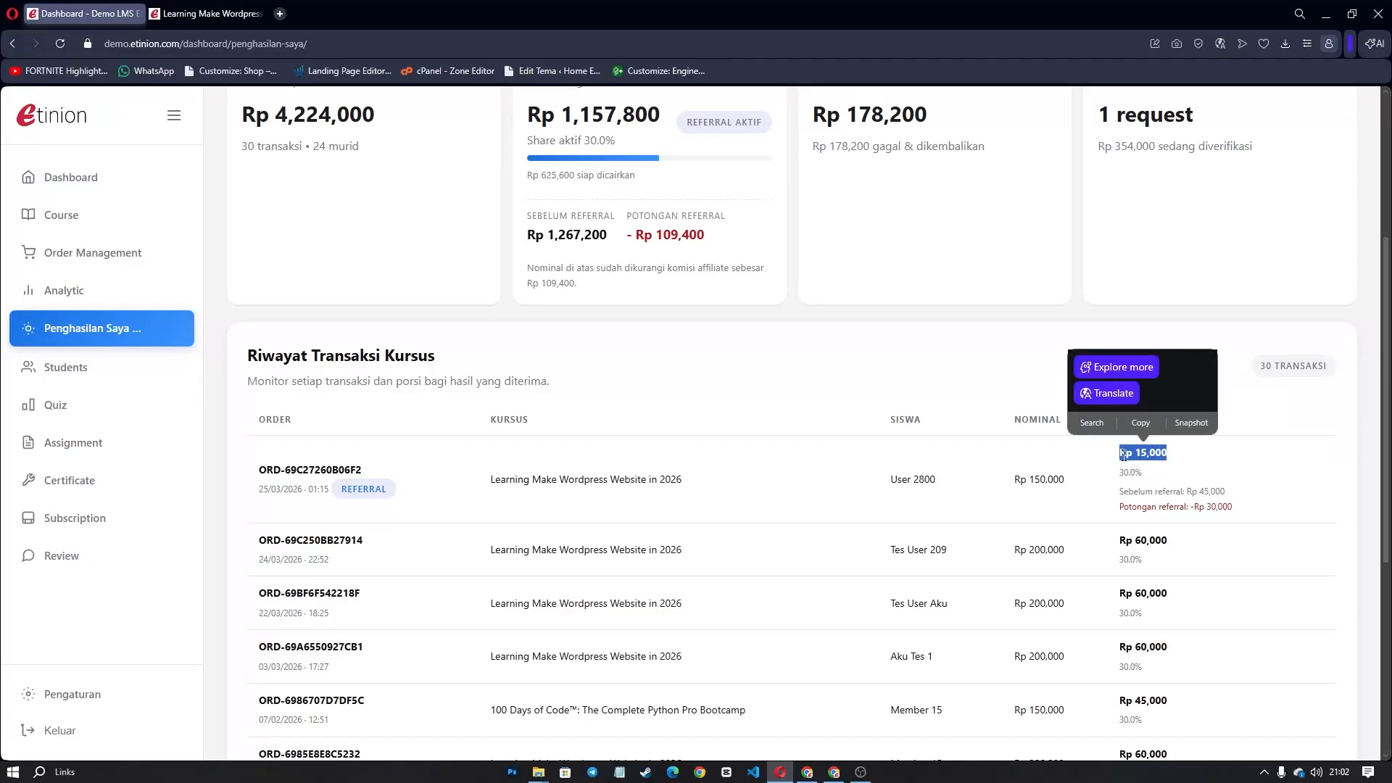
pyautogui.click(448, 595)
pyautogui.moveTo(263, 540); pyautogui.dragTo(1123, 561)
pyautogui.moveTo(1247, 516); pyautogui.dragTo(265, 467)
pyautogui.click(513, 484)
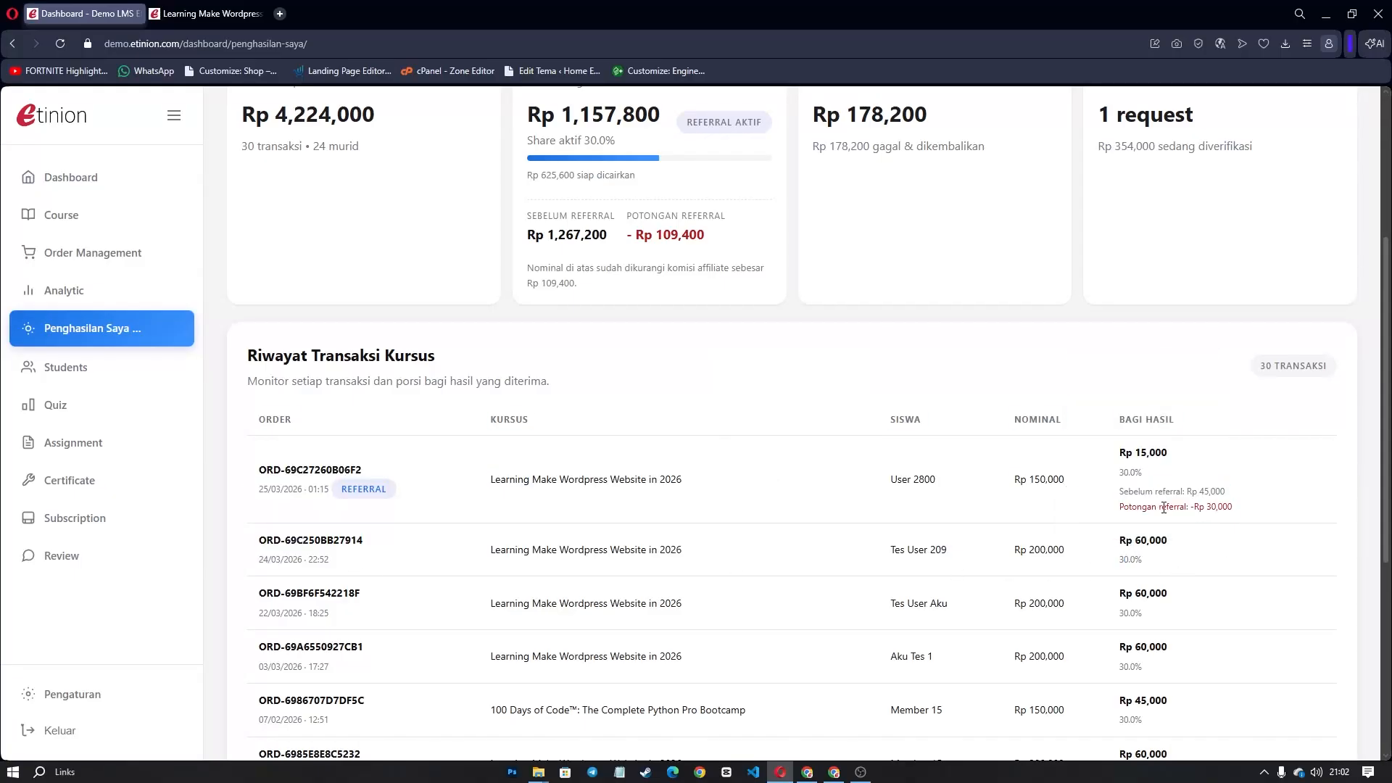
pyautogui.moveTo(1118, 509); pyautogui.dragTo(1242, 513)
pyautogui.click(1244, 516)
pyautogui.scroll(3, 855, 471)
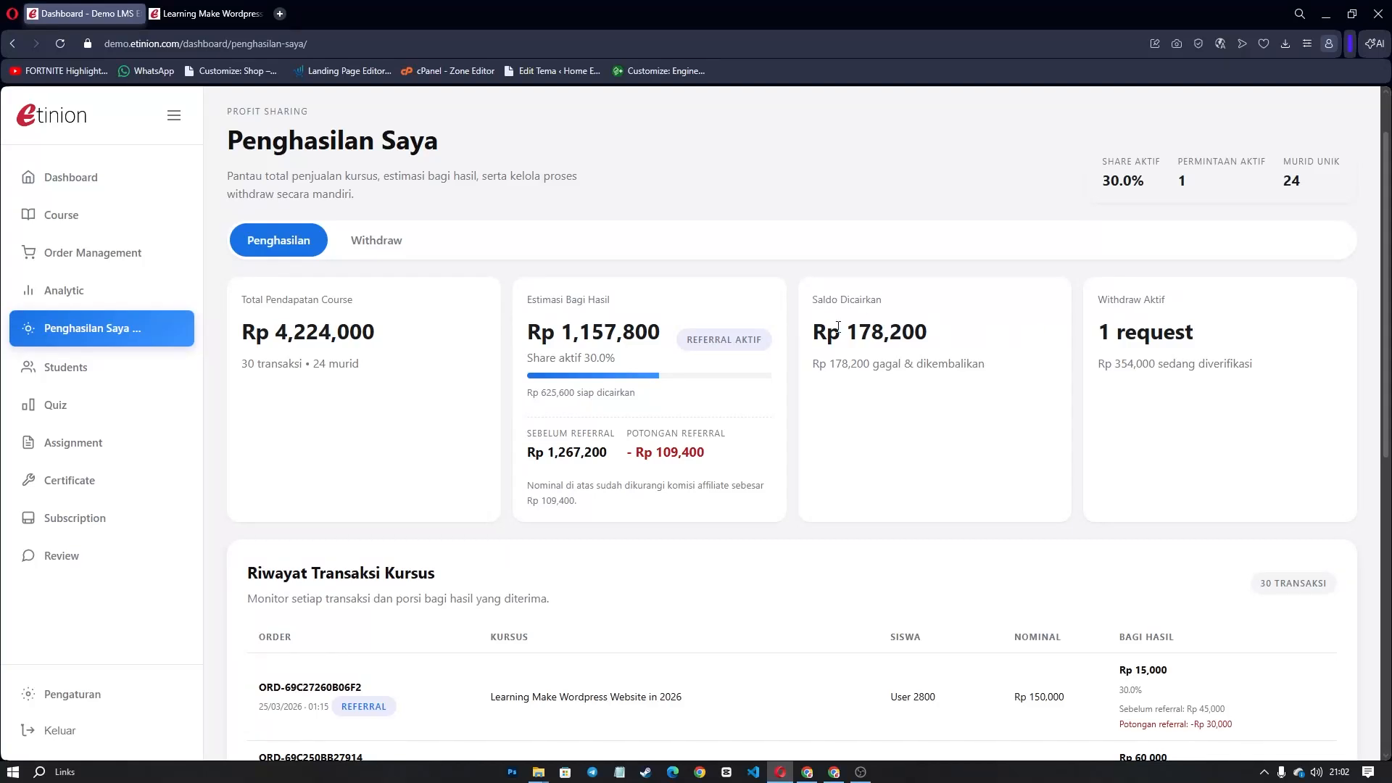
pyautogui.moveTo(815, 332); pyautogui.dragTo(929, 333)
pyautogui.click(375, 243)
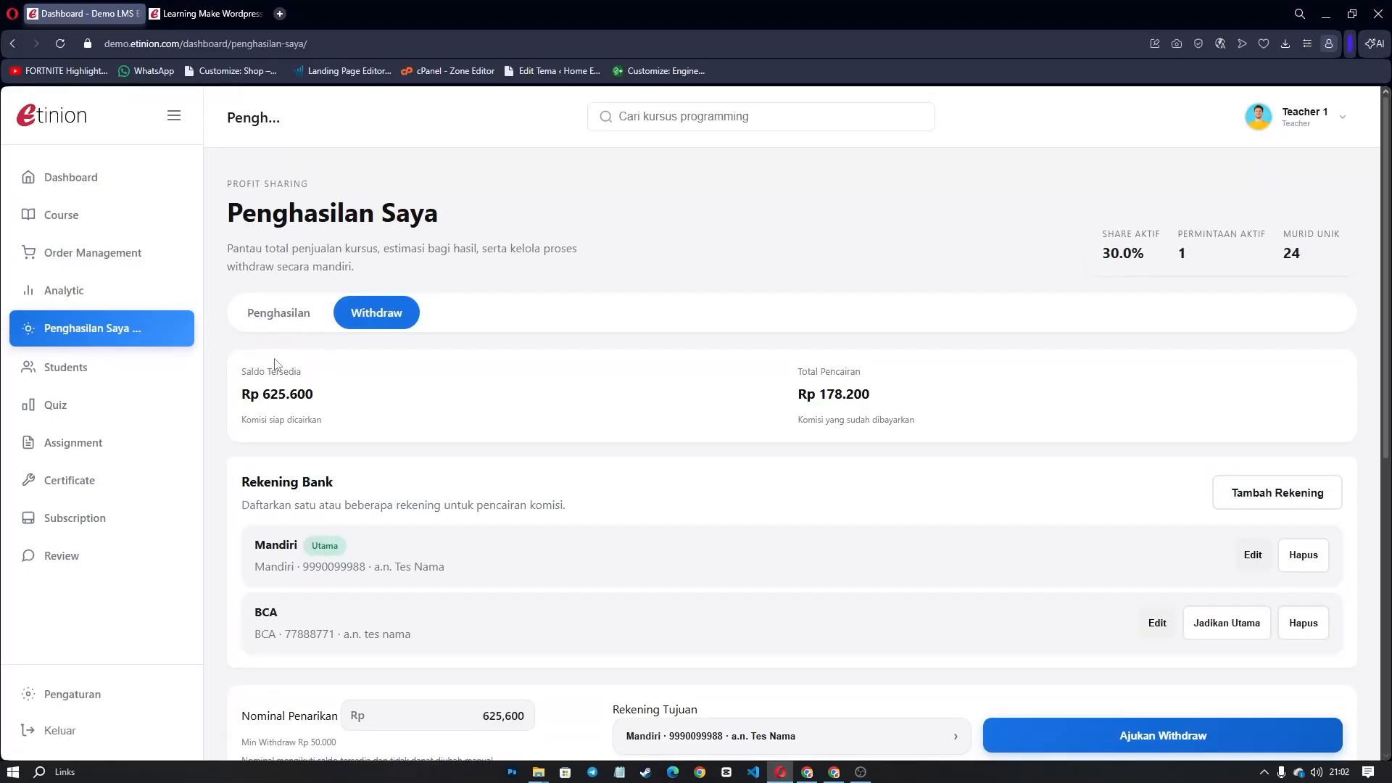
pyautogui.moveTo(243, 377)
pyautogui.mouseDown()
pyautogui.moveTo(333, 406)
pyautogui.moveTo(245, 368)
pyautogui.mouseUp()
pyautogui.click(339, 406)
pyautogui.click(245, 369)
pyautogui.click(279, 314)
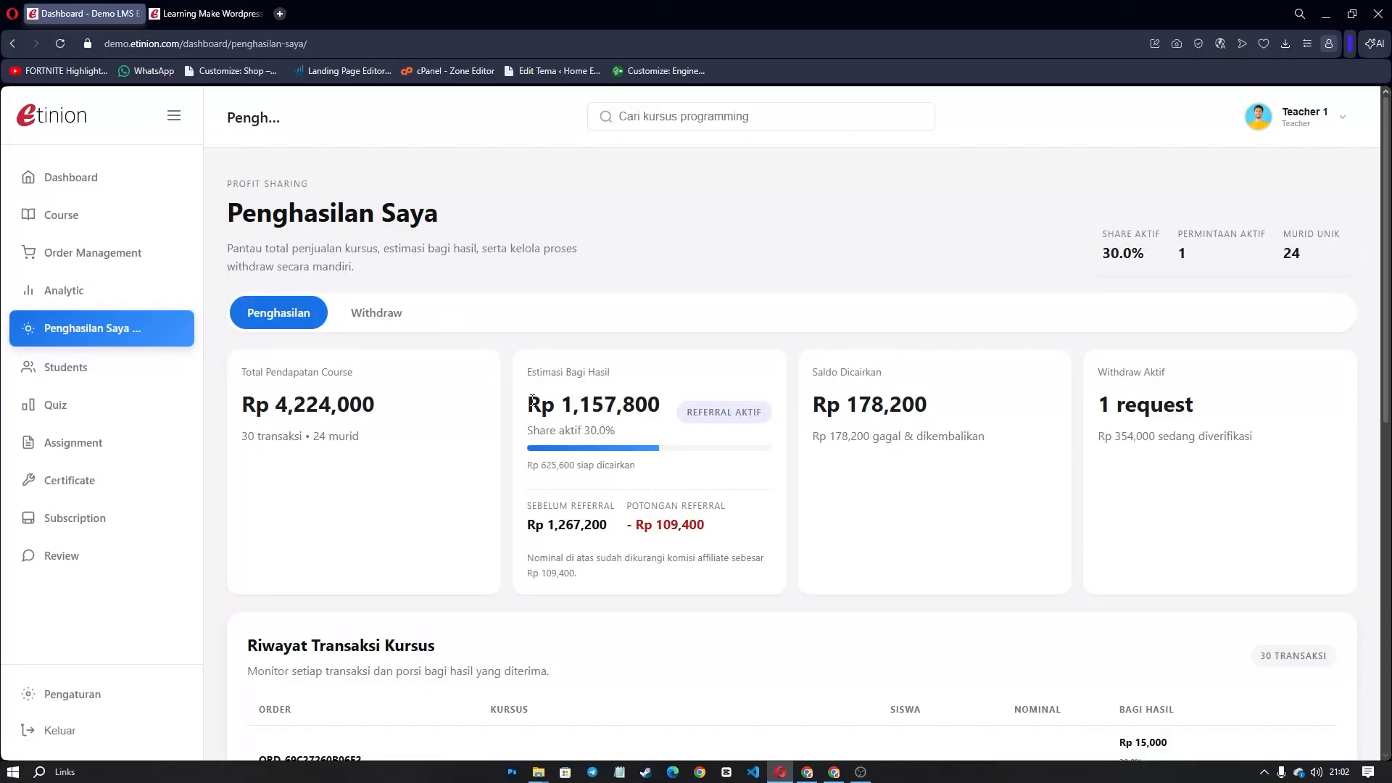
pyautogui.moveTo(526, 404); pyautogui.dragTo(660, 406)
pyautogui.click(517, 510)
pyautogui.moveTo(538, 506); pyautogui.dragTo(578, 506)
pyautogui.click(695, 550)
pyautogui.moveTo(659, 405); pyautogui.dragTo(527, 404)
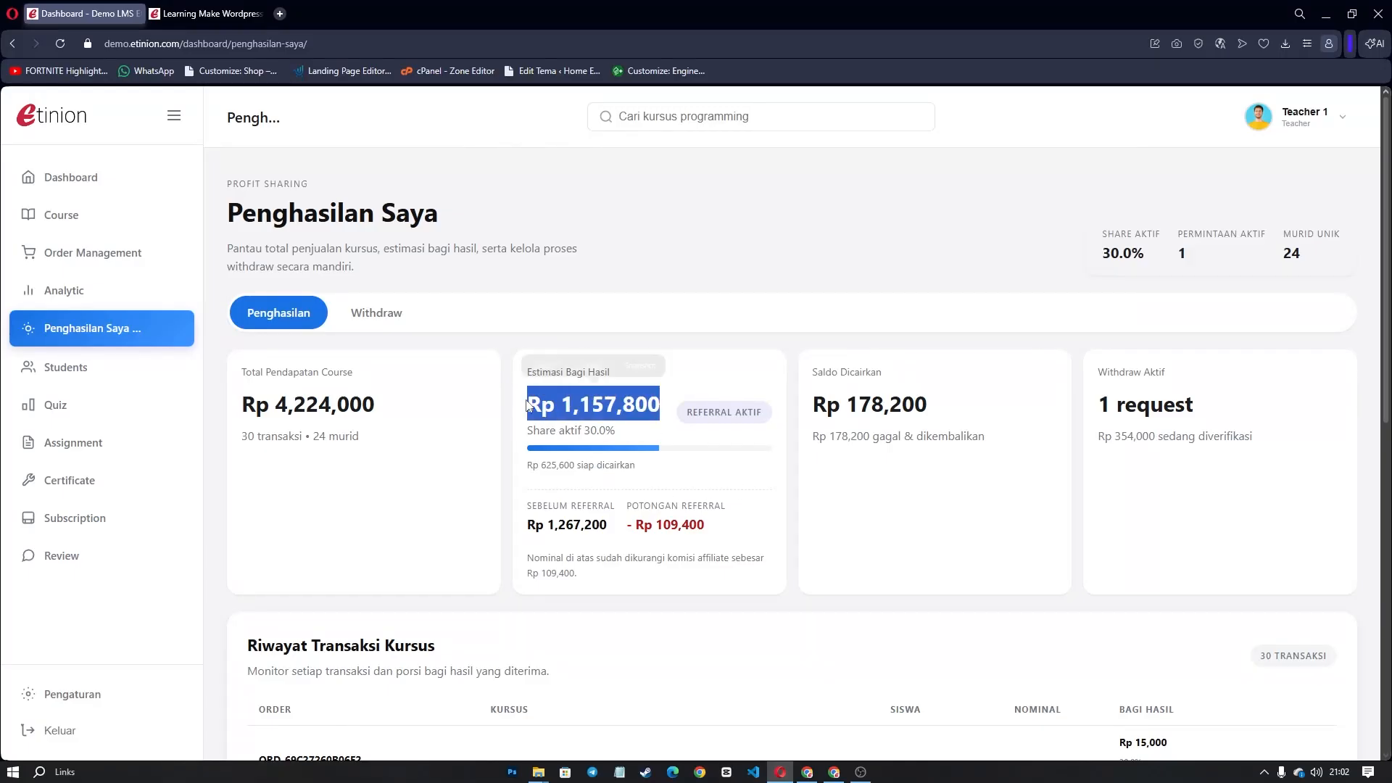
pyautogui.click(530, 464)
pyautogui.moveTo(530, 464); pyautogui.dragTo(641, 465)
pyautogui.click(660, 473)
pyautogui.click(352, 310)
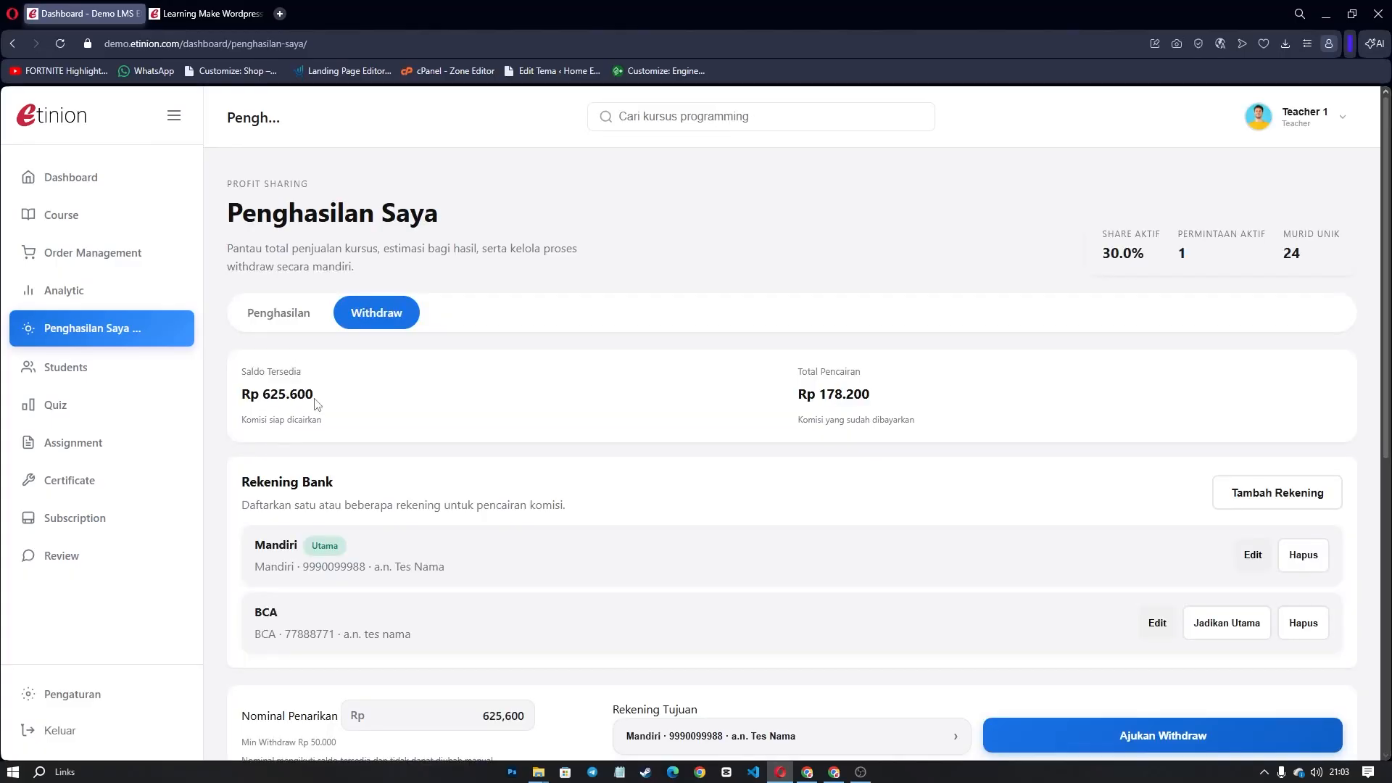
pyautogui.moveTo(318, 399); pyautogui.dragTo(242, 395)
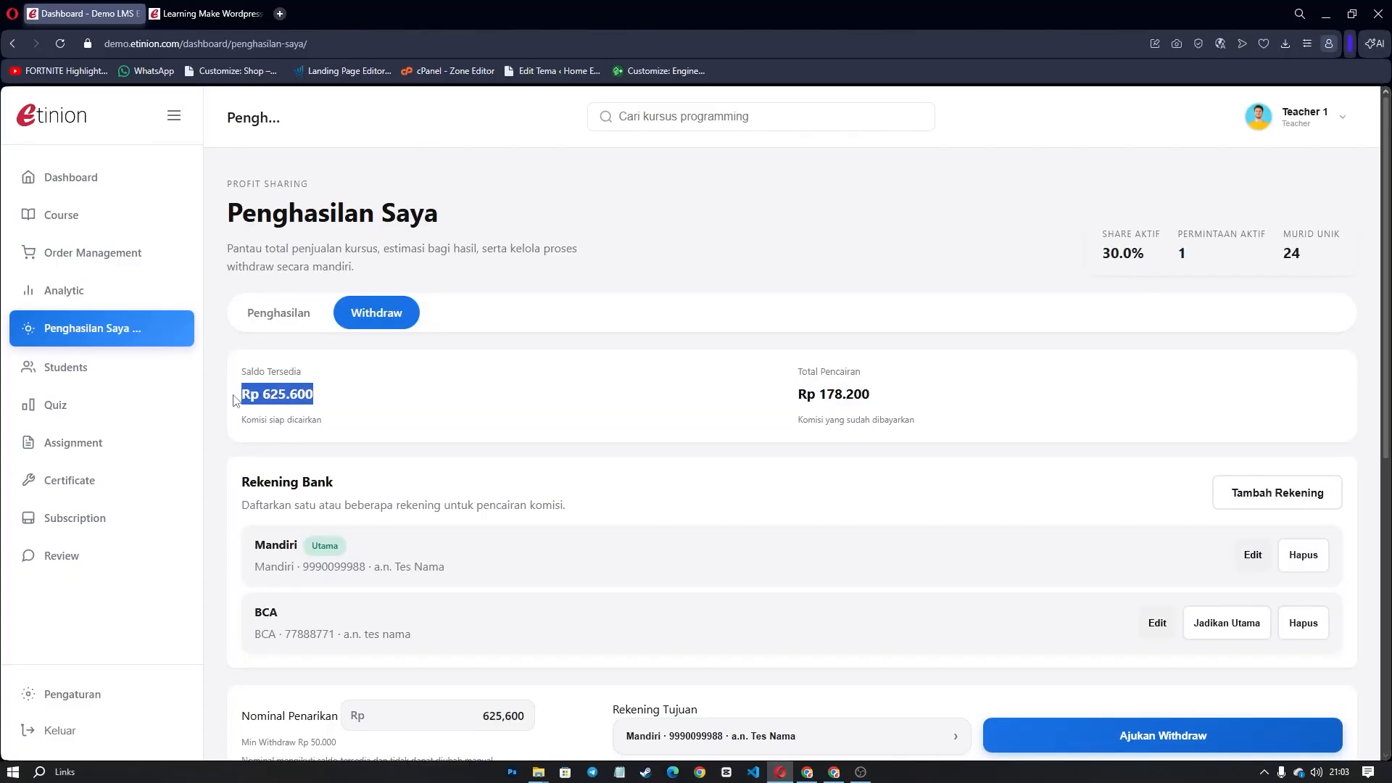
pyautogui.scroll(-2, 1134, 413)
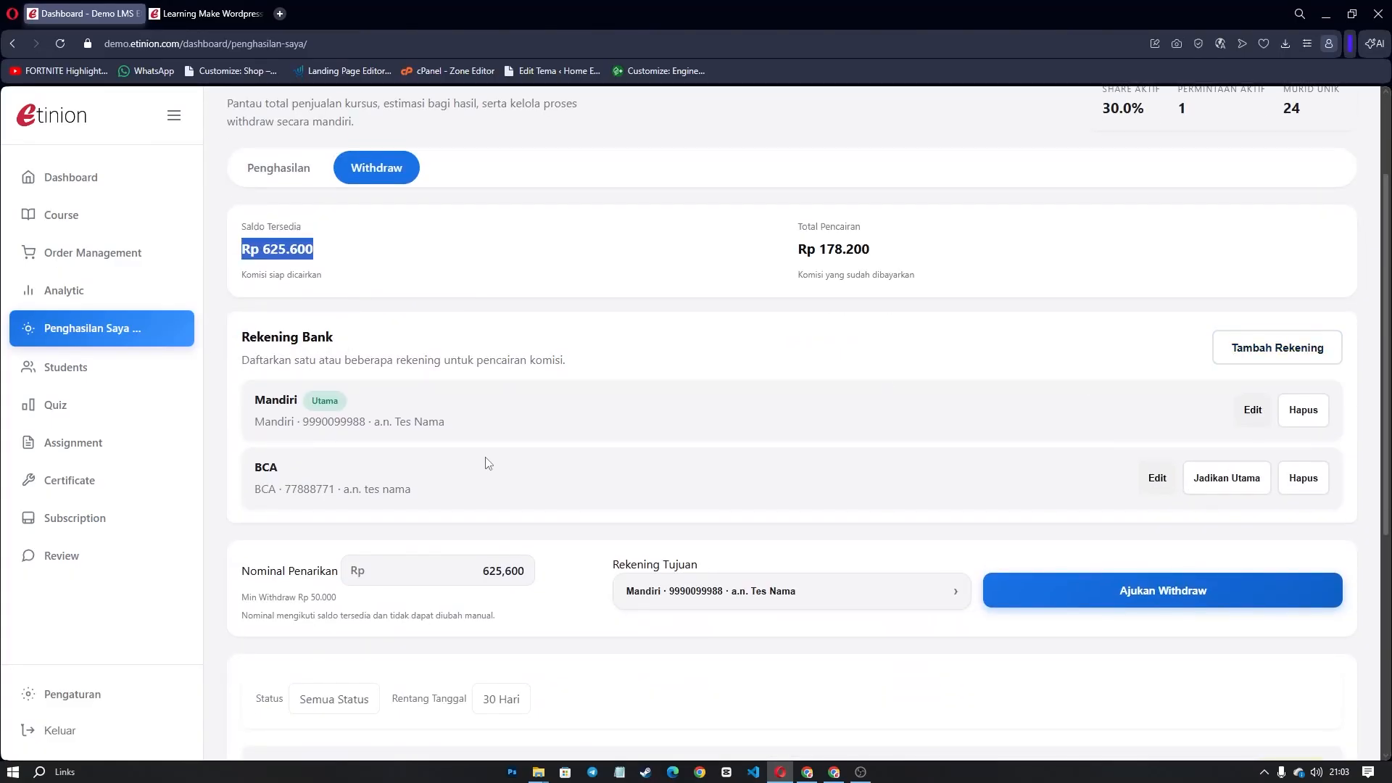
pyautogui.moveTo(483, 572); pyautogui.dragTo(525, 572)
pyautogui.click(398, 590)
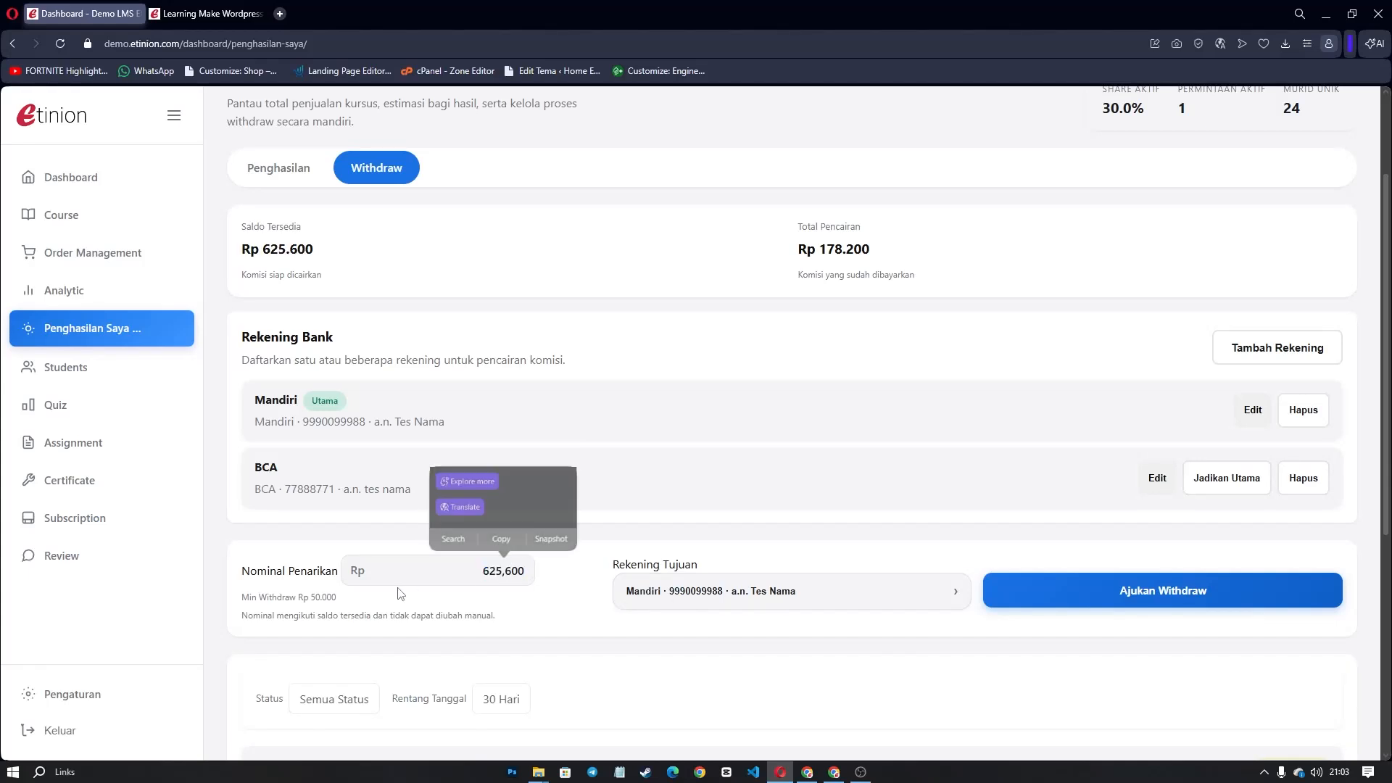
pyautogui.scroll(1, 1064, 582)
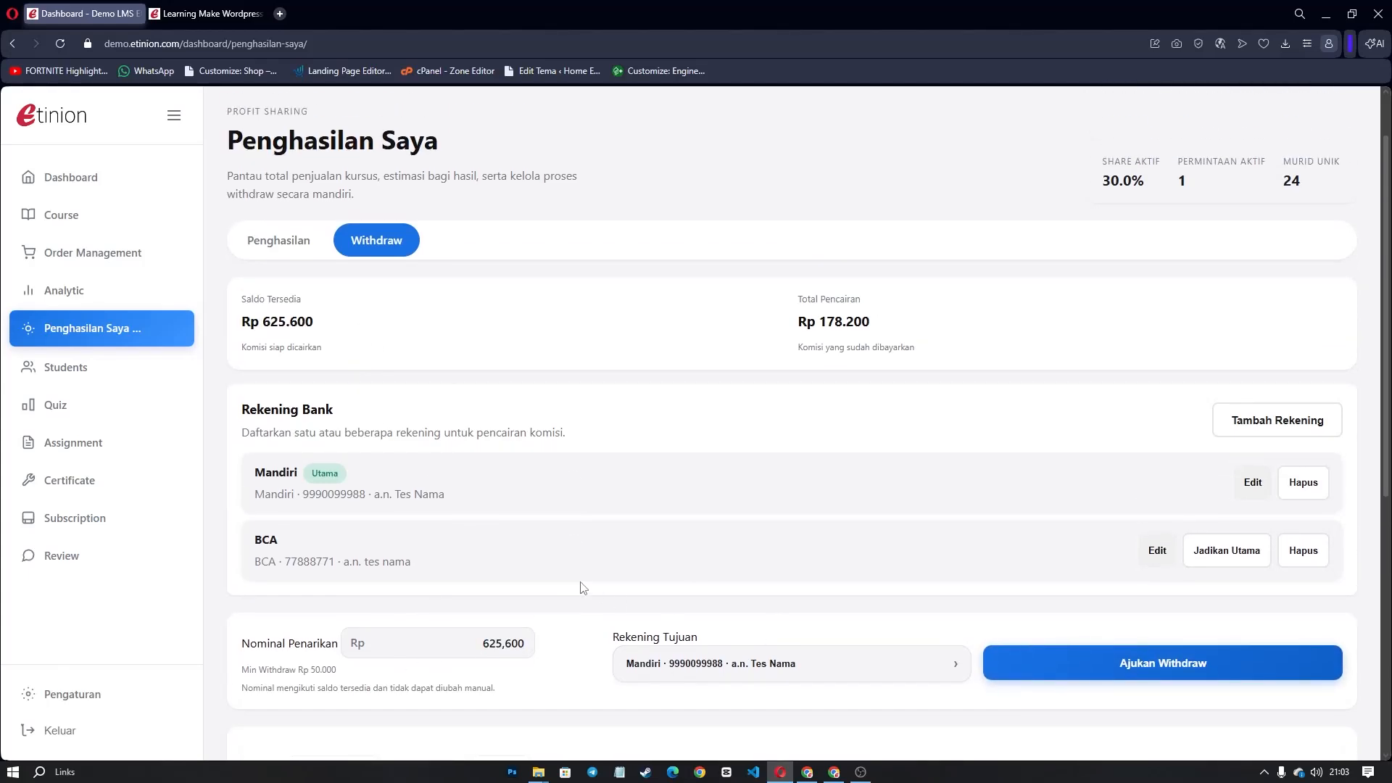
pyautogui.moveTo(320, 350); pyautogui.dragTo(239, 321)
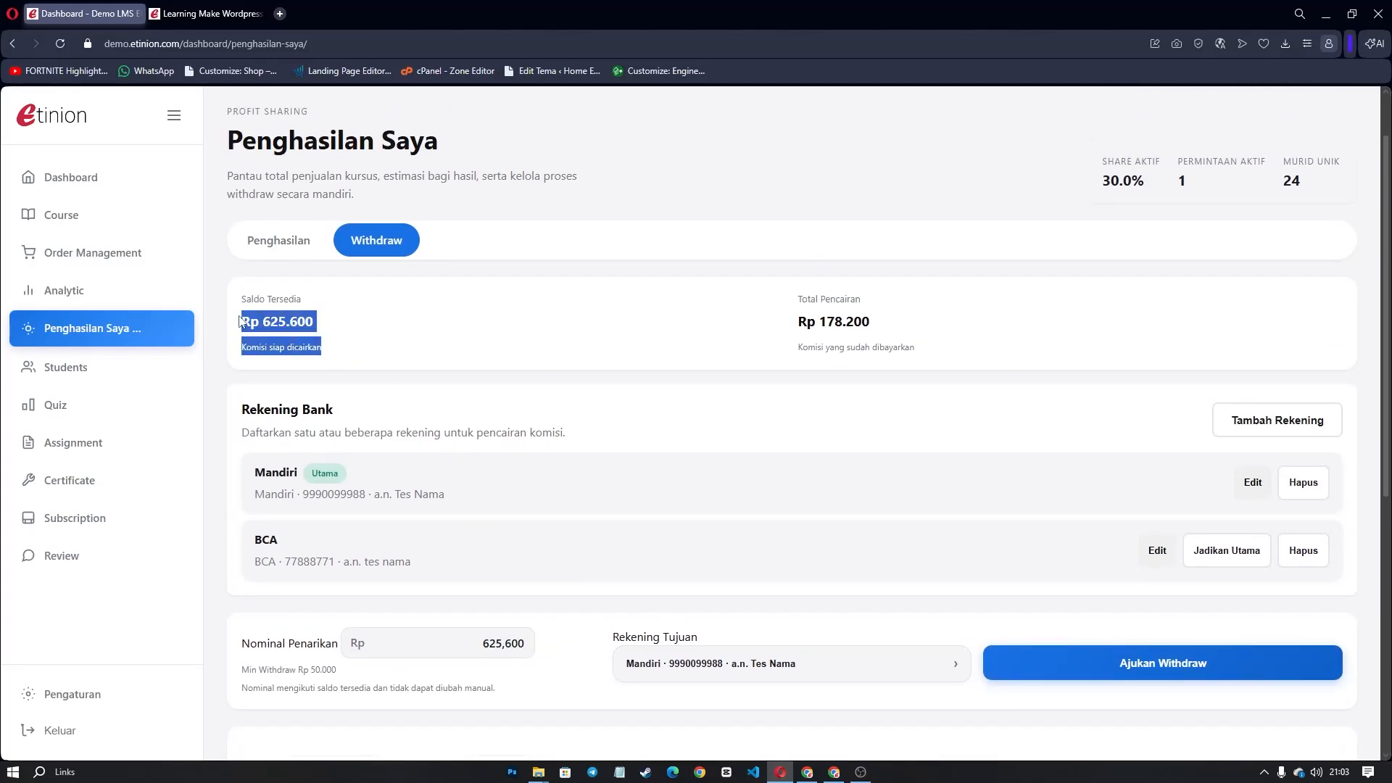
pyautogui.scroll(-1, 758, 652)
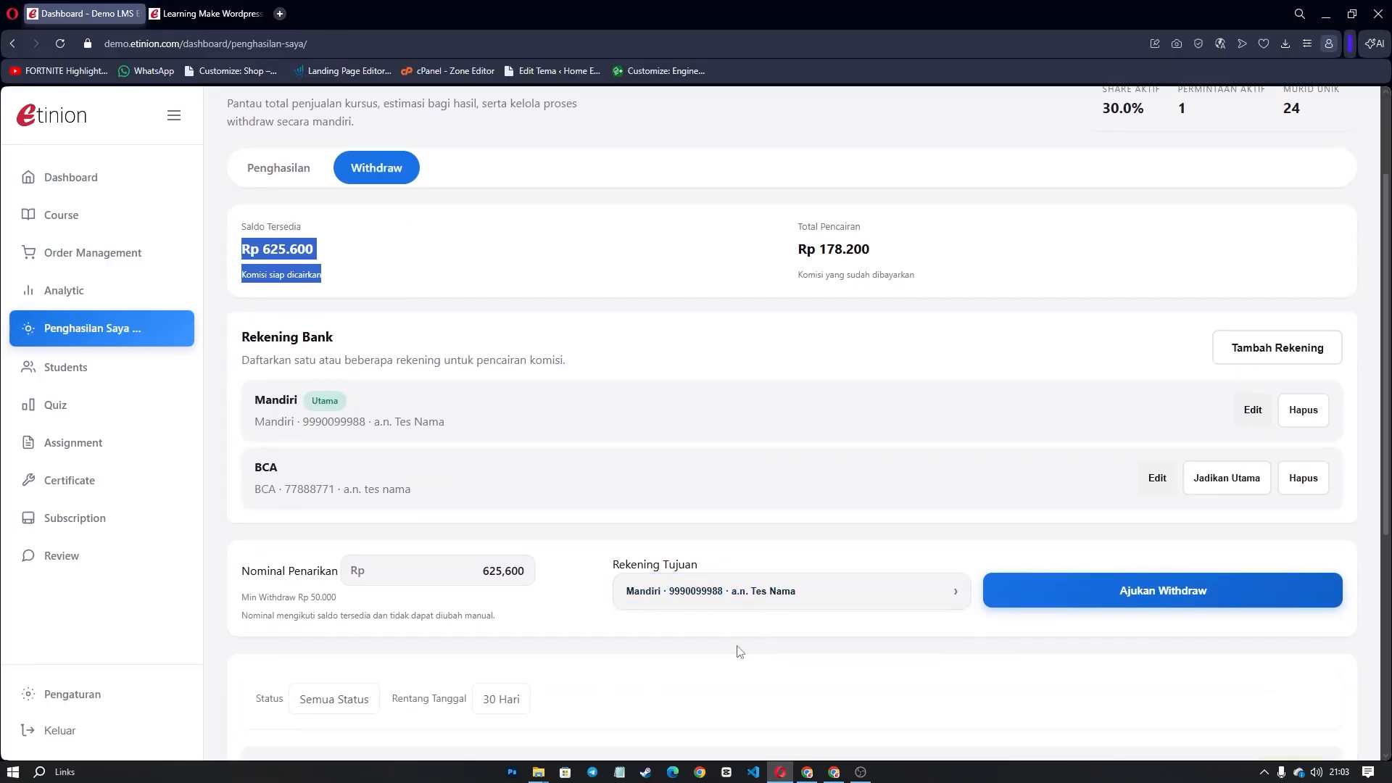
# Request and confirm a withdrawal of the full Rp 625,600 balance to Mandiri.
pyautogui.click(1050, 603)
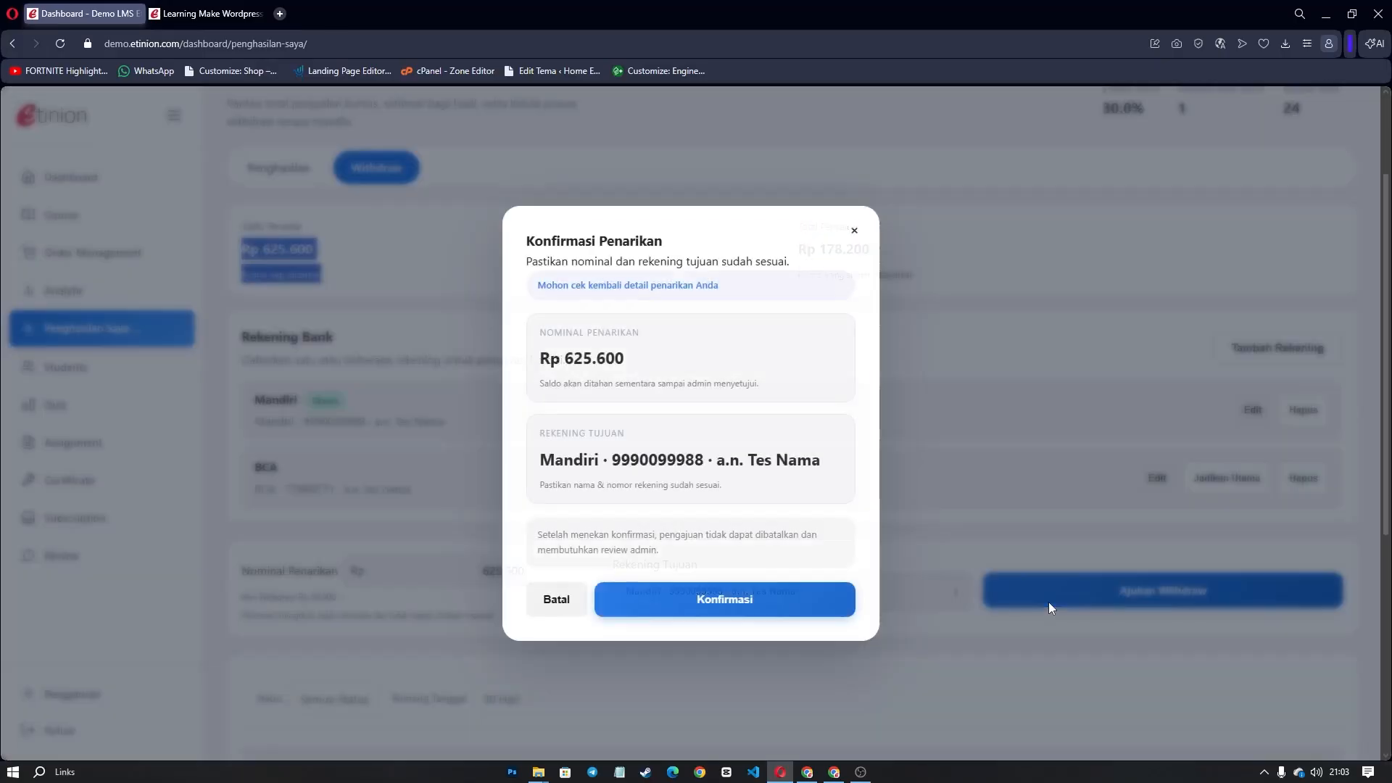
pyautogui.click(697, 591)
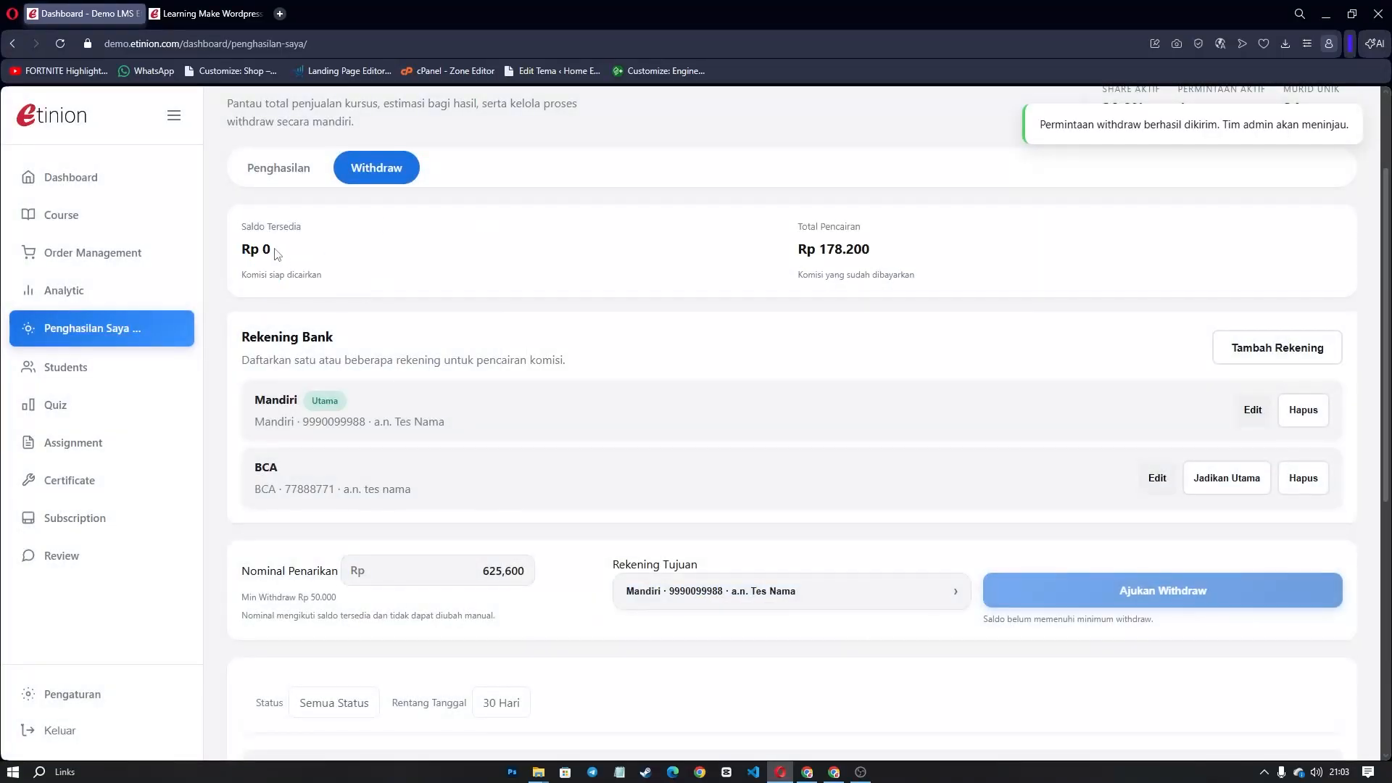
pyautogui.scroll(-4, 475, 642)
# Check the Rp 625,600 entry in the withdrawal history.
pyautogui.moveTo(253, 481); pyautogui.dragTo(1285, 548)
pyautogui.click(1284, 547)
pyautogui.moveTo(452, 537); pyautogui.dragTo(255, 487)
pyautogui.click(573, 515)
pyautogui.scroll(3, 667, 637)
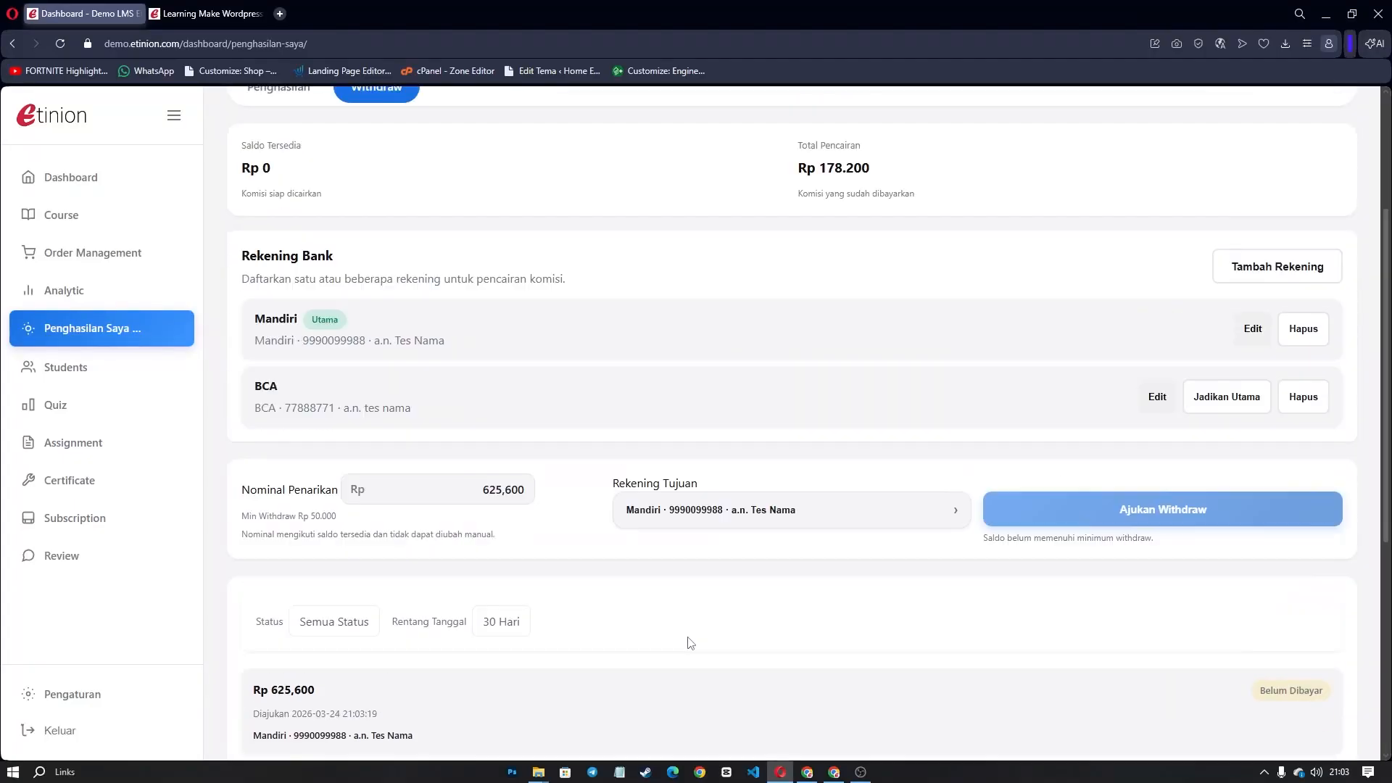
pyautogui.click(809, 773)
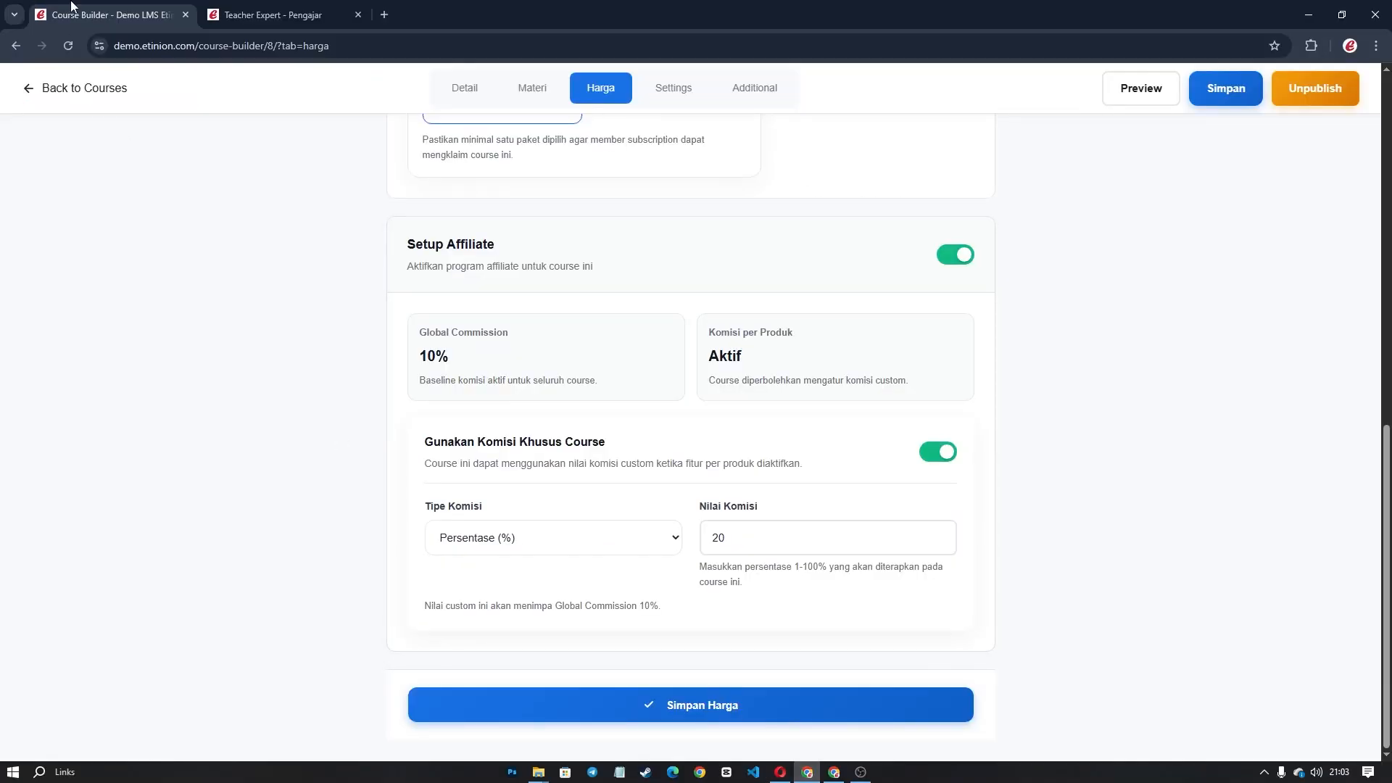
# Find the teacher's pending request under Teachers Management's withdrawal list.
pyautogui.click(76, 90)
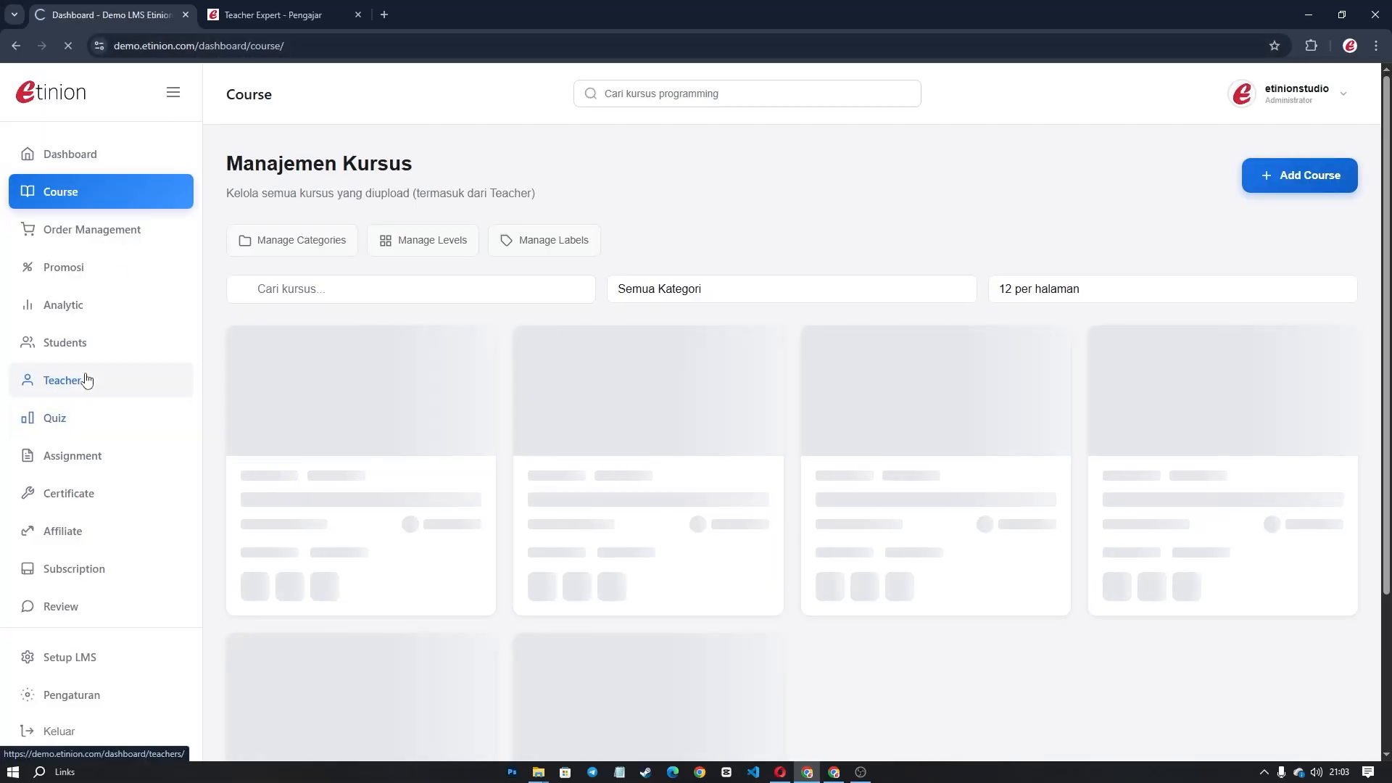
pyautogui.click(83, 377)
pyautogui.click(1067, 367)
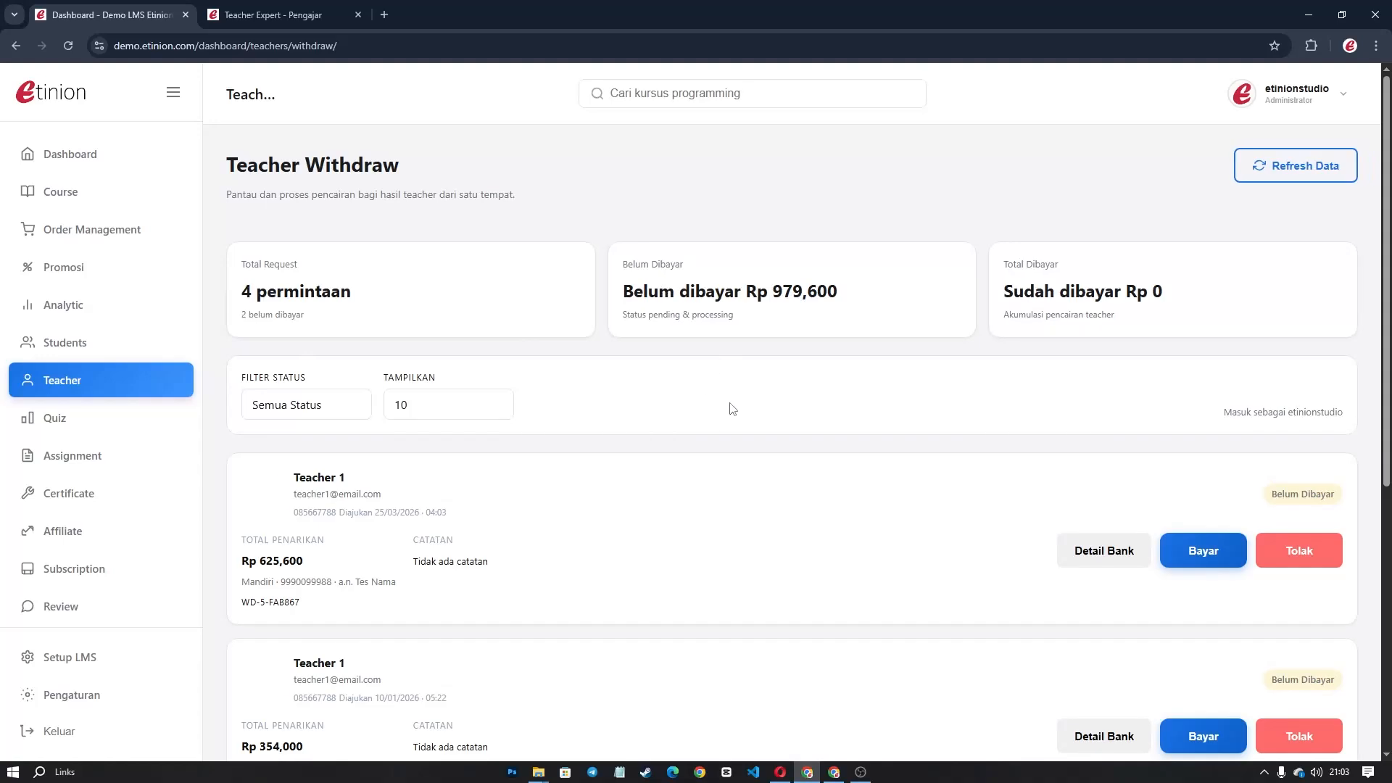
pyautogui.scroll(-1, 714, 420)
pyautogui.moveTo(292, 409); pyautogui.dragTo(359, 408)
pyautogui.click(325, 491)
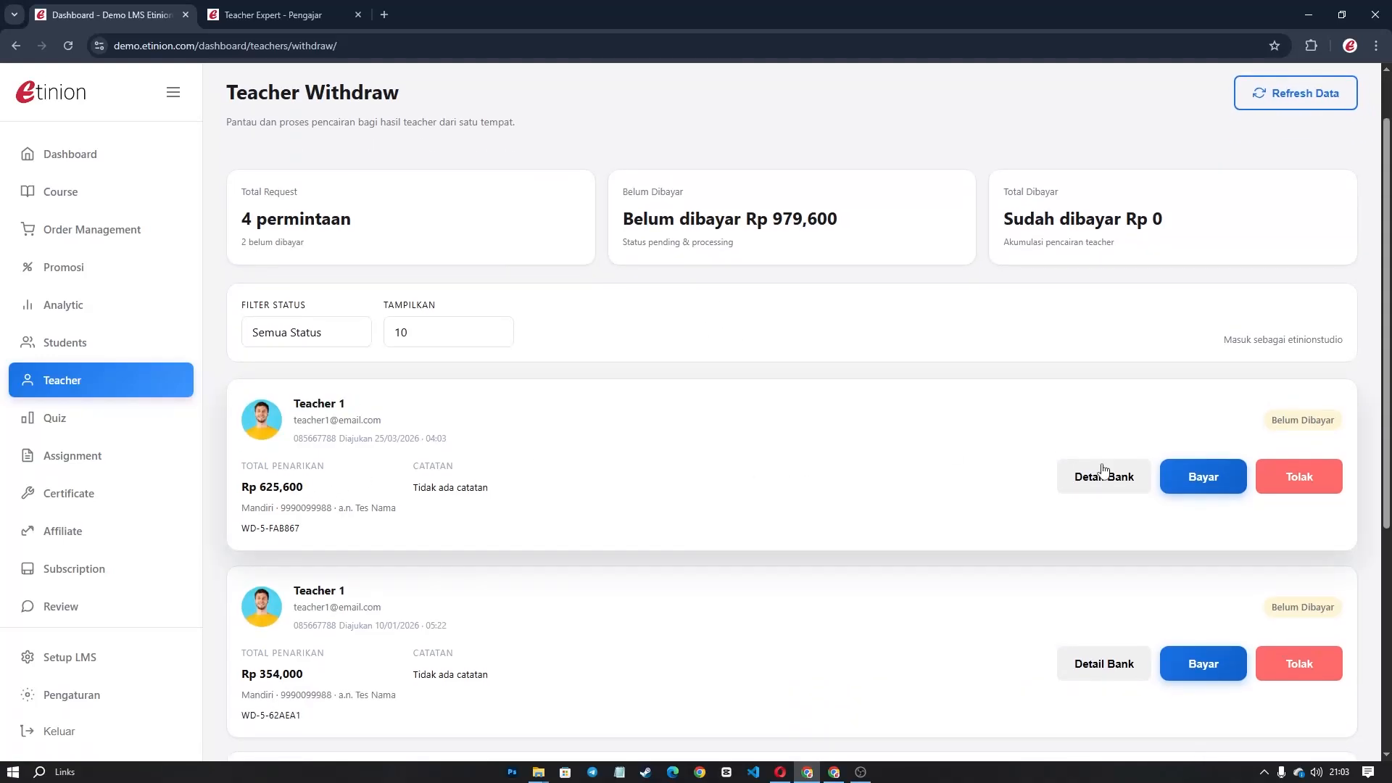
# Mark the Rp 625,600 withdrawal paid with Screenshot_399.jpg as transfer proof.
pyautogui.click(1180, 479)
pyautogui.click(583, 390)
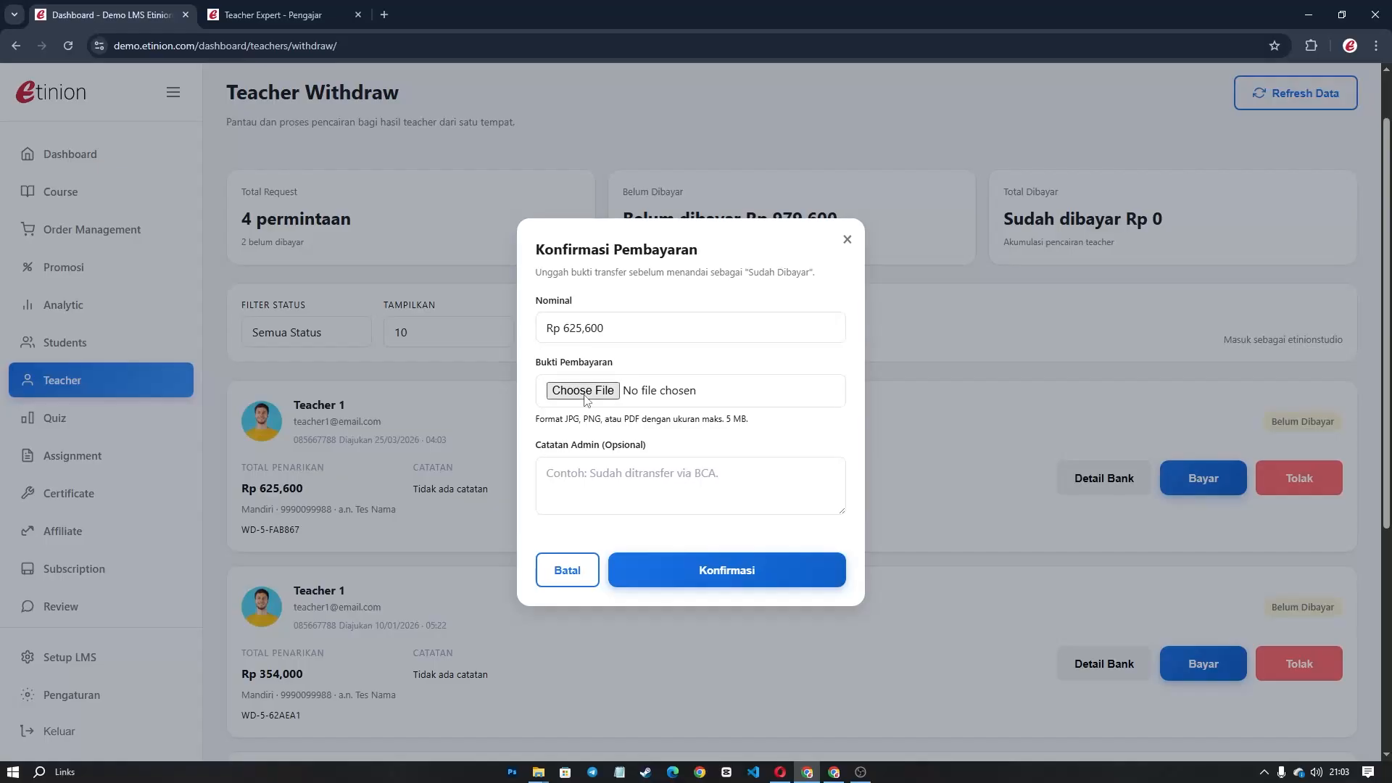
pyautogui.doubleClick(159, 124)
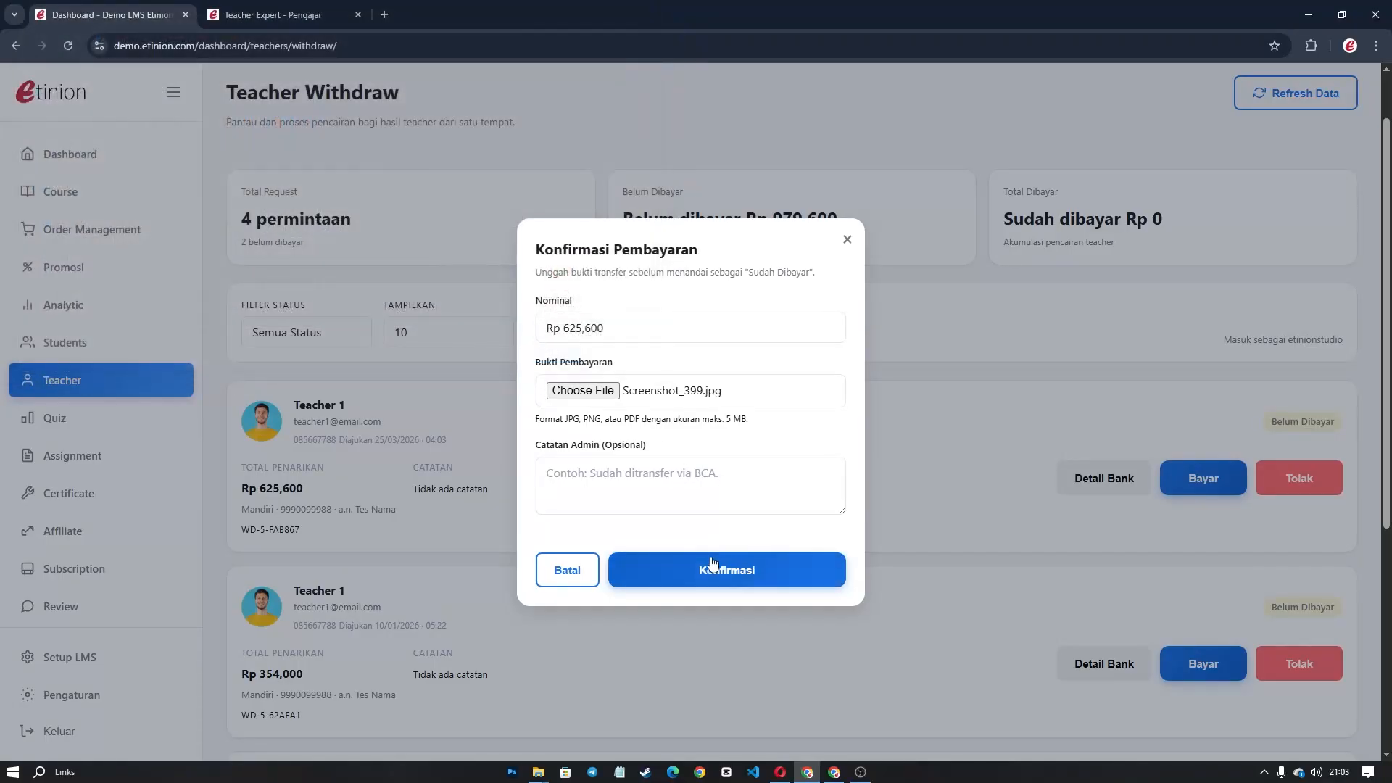
pyautogui.click(711, 564)
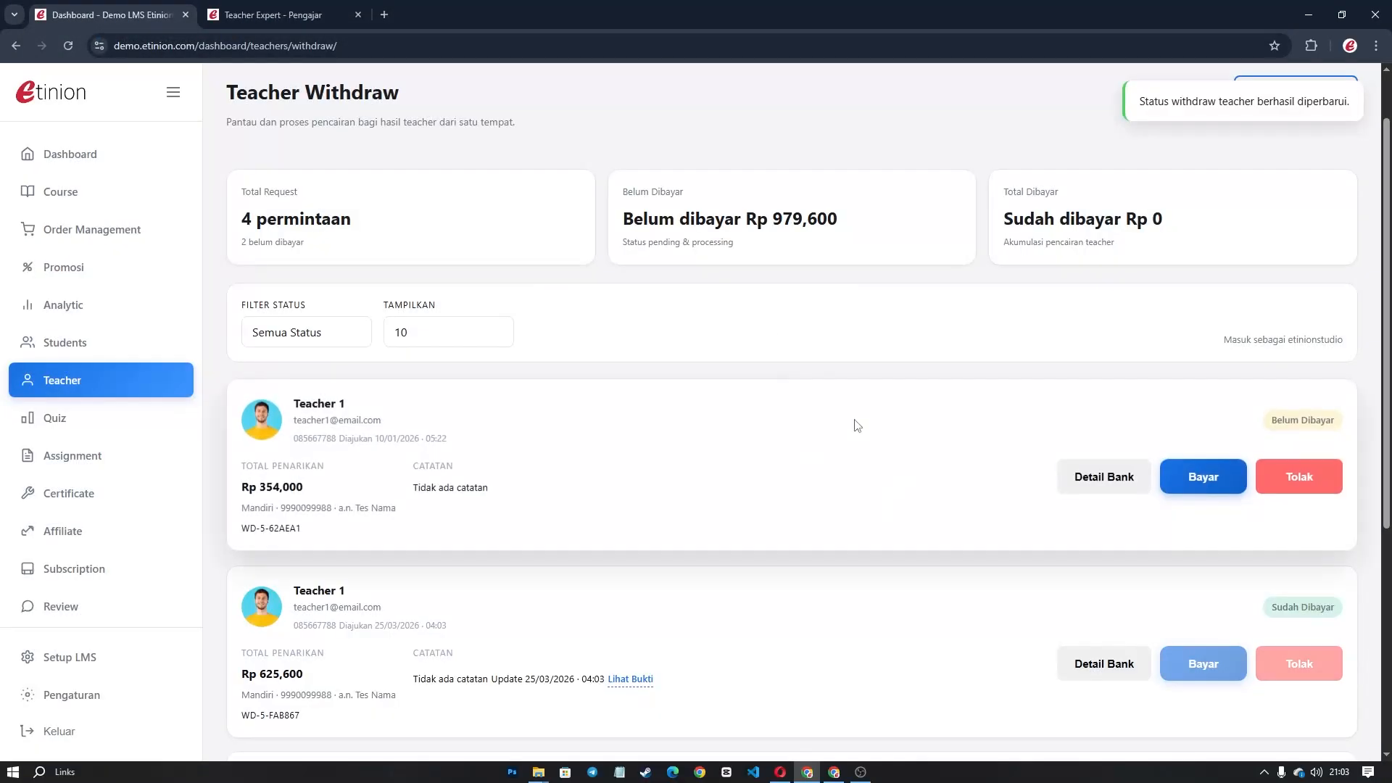
pyautogui.scroll(-1, 1067, 554)
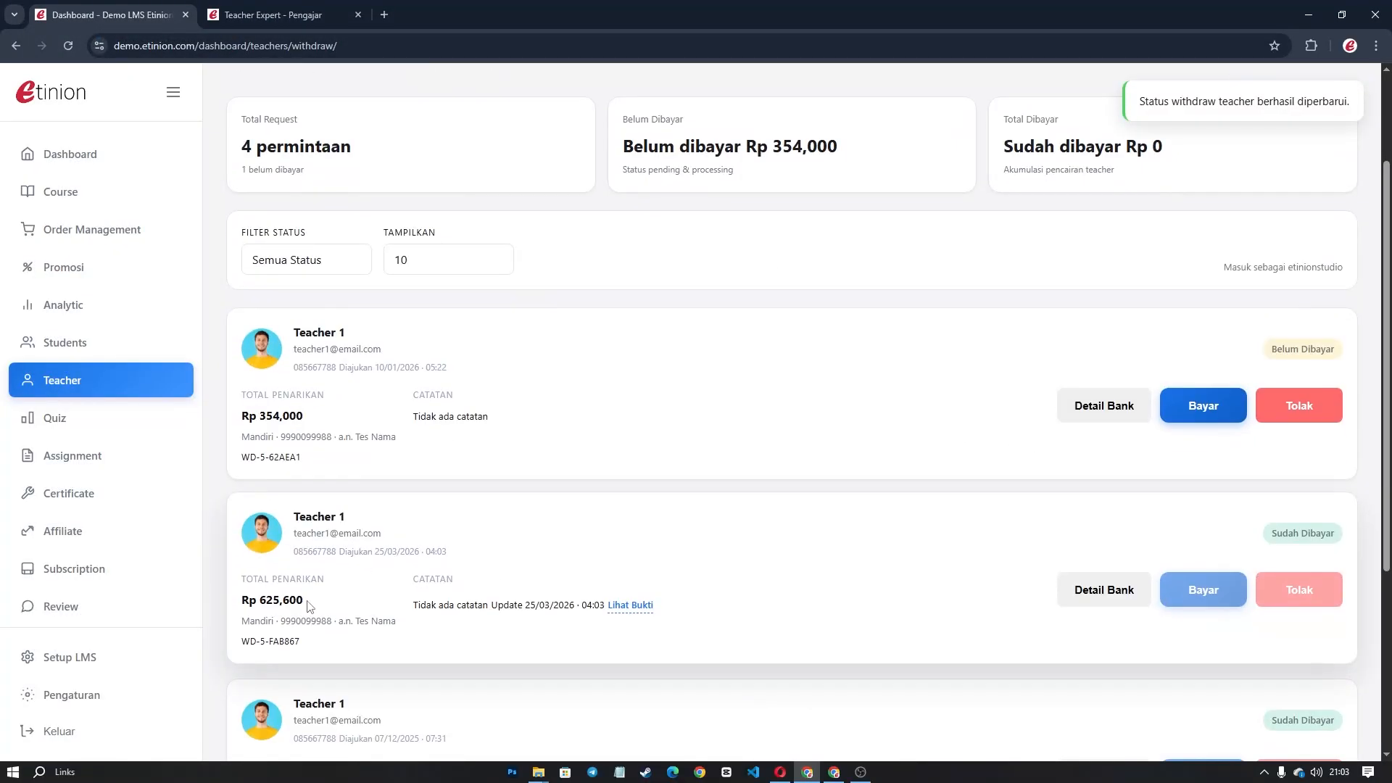
pyautogui.click(780, 772)
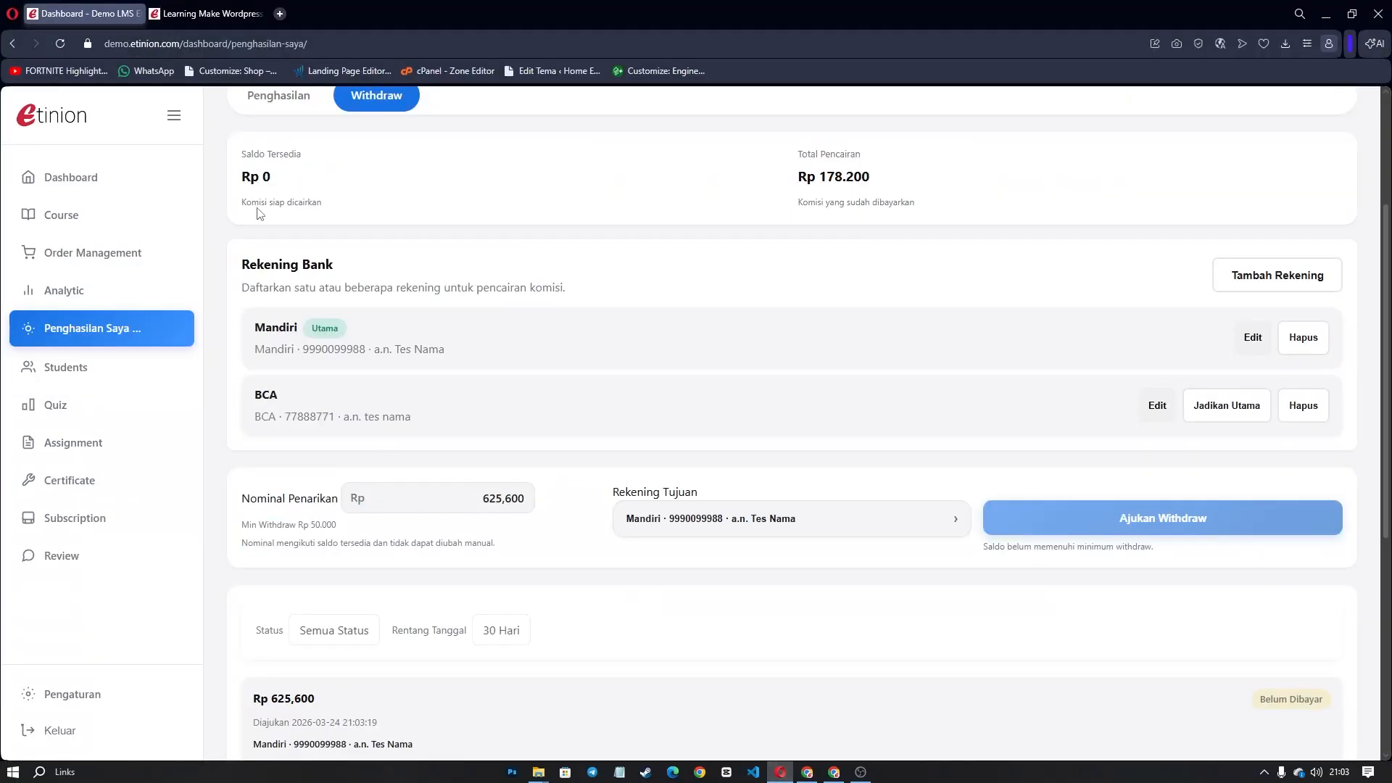
# Reload the teacher's page and confirm the withdrawal now shows as Sudah Dibayar.
pyautogui.click(60, 45)
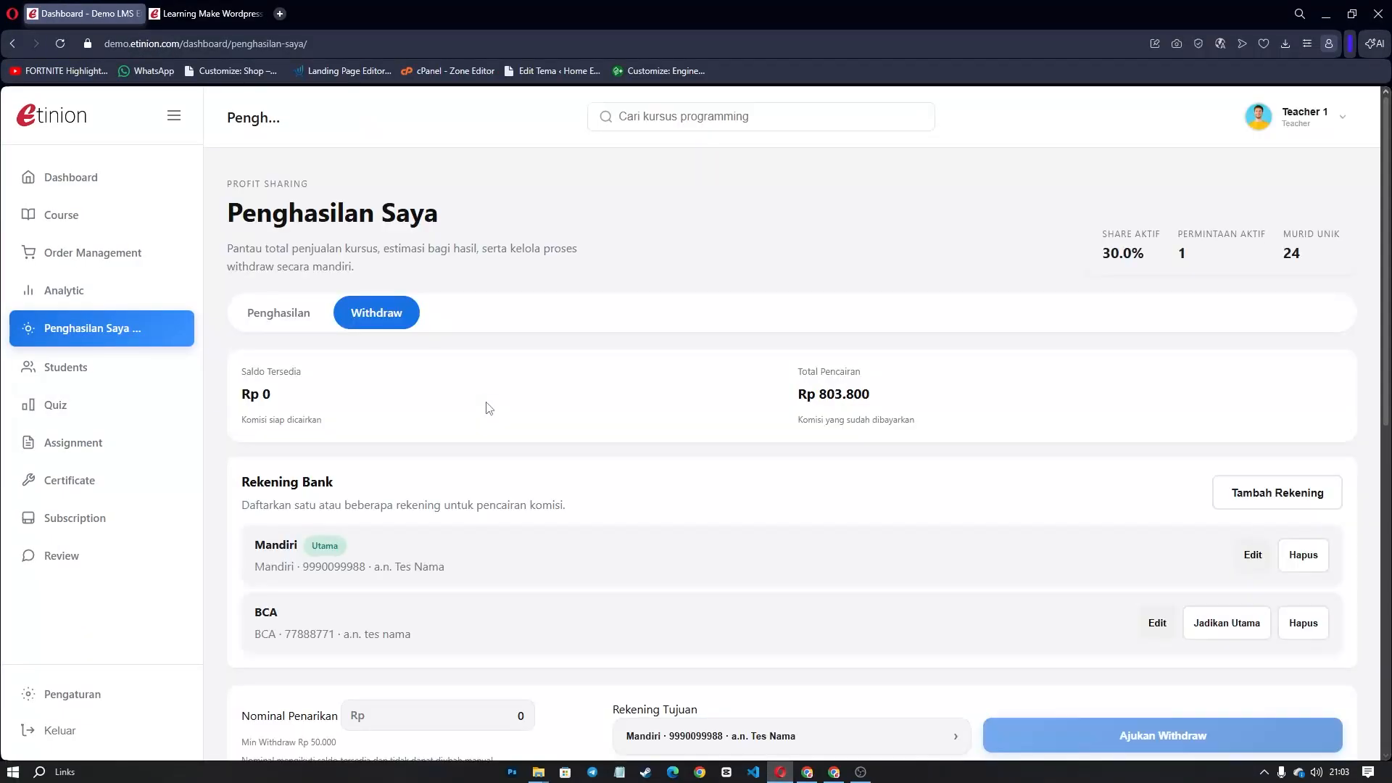
pyautogui.scroll(-4, 330, 352)
pyautogui.scroll(4, 293, 346)
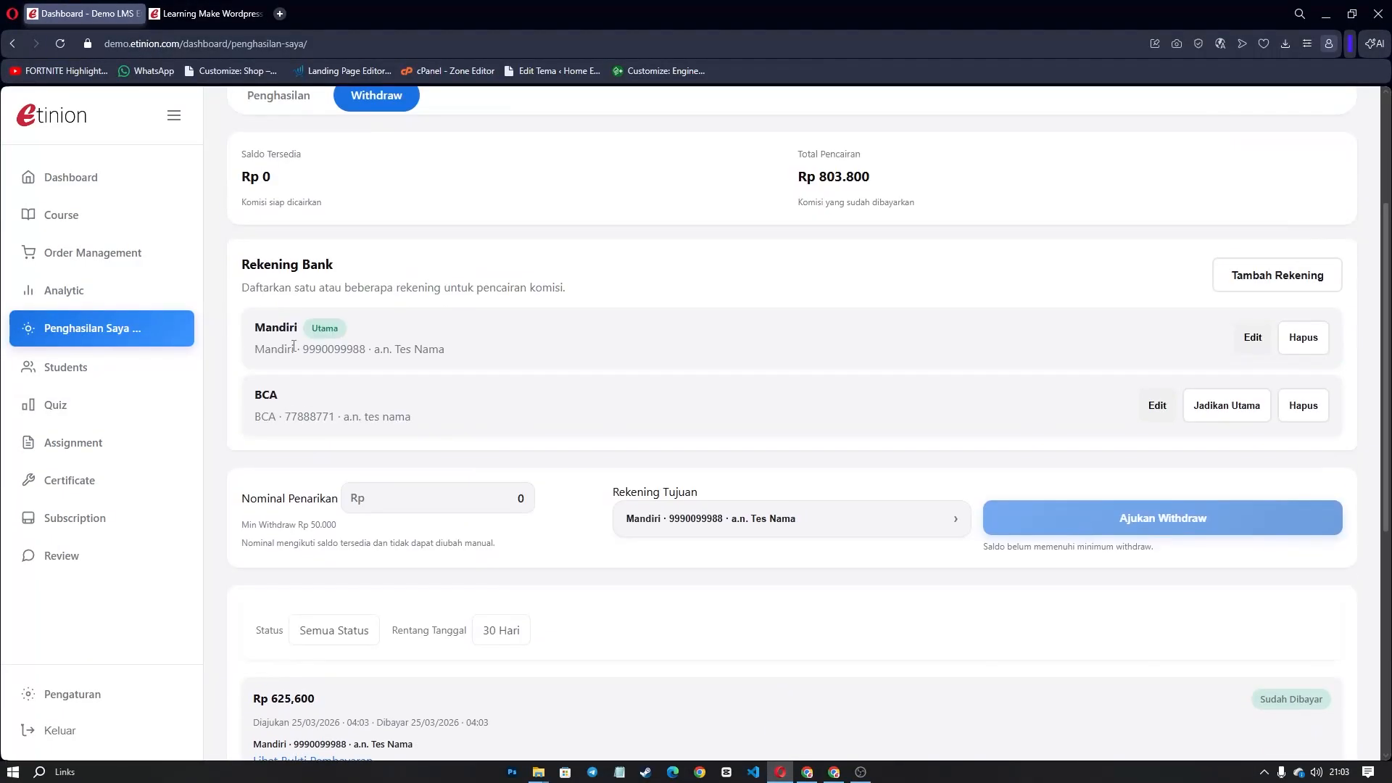
pyautogui.scroll(3, 337, 341)
# On the Penghasilan overview, check Rp 0 ready to withdraw and the Rp 1,157,800 estimated share.
pyautogui.click(284, 317)
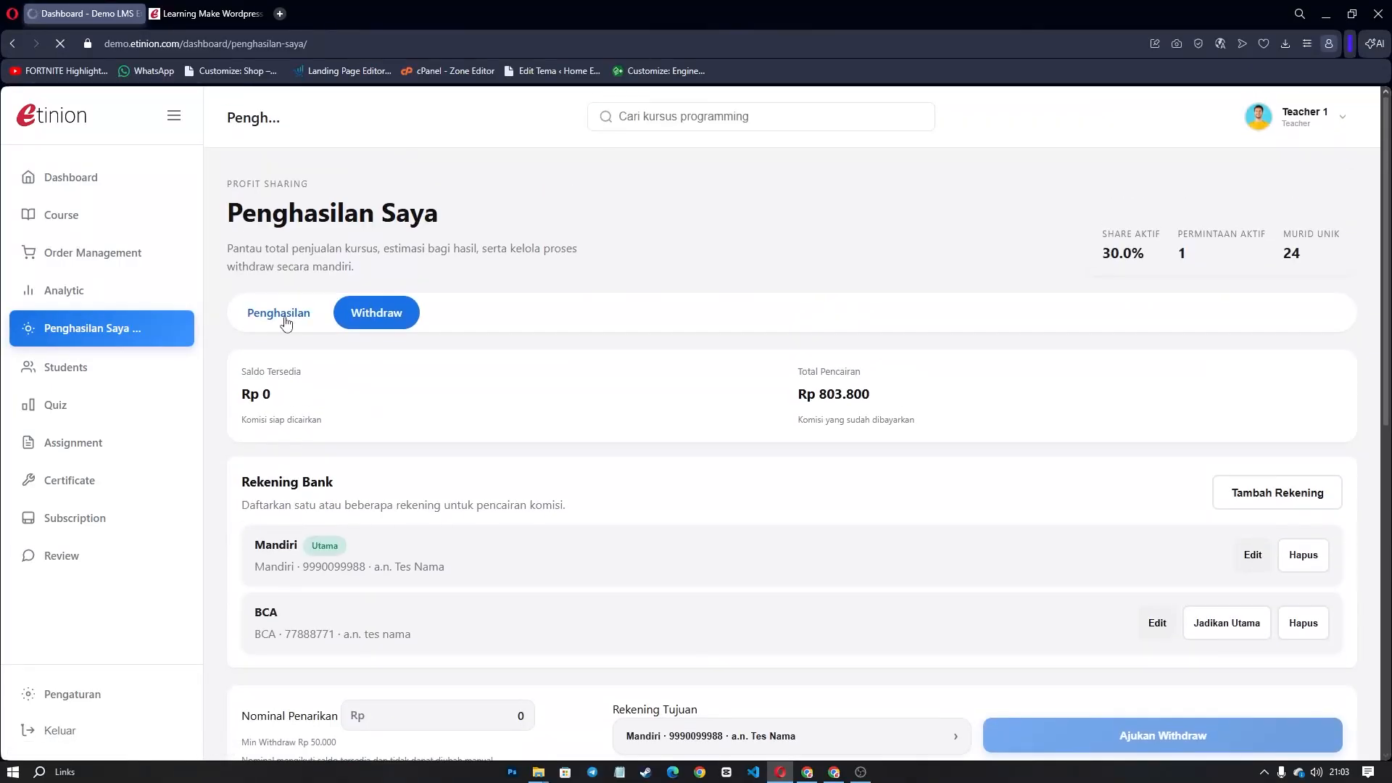
pyautogui.moveTo(608, 465); pyautogui.dragTo(534, 466)
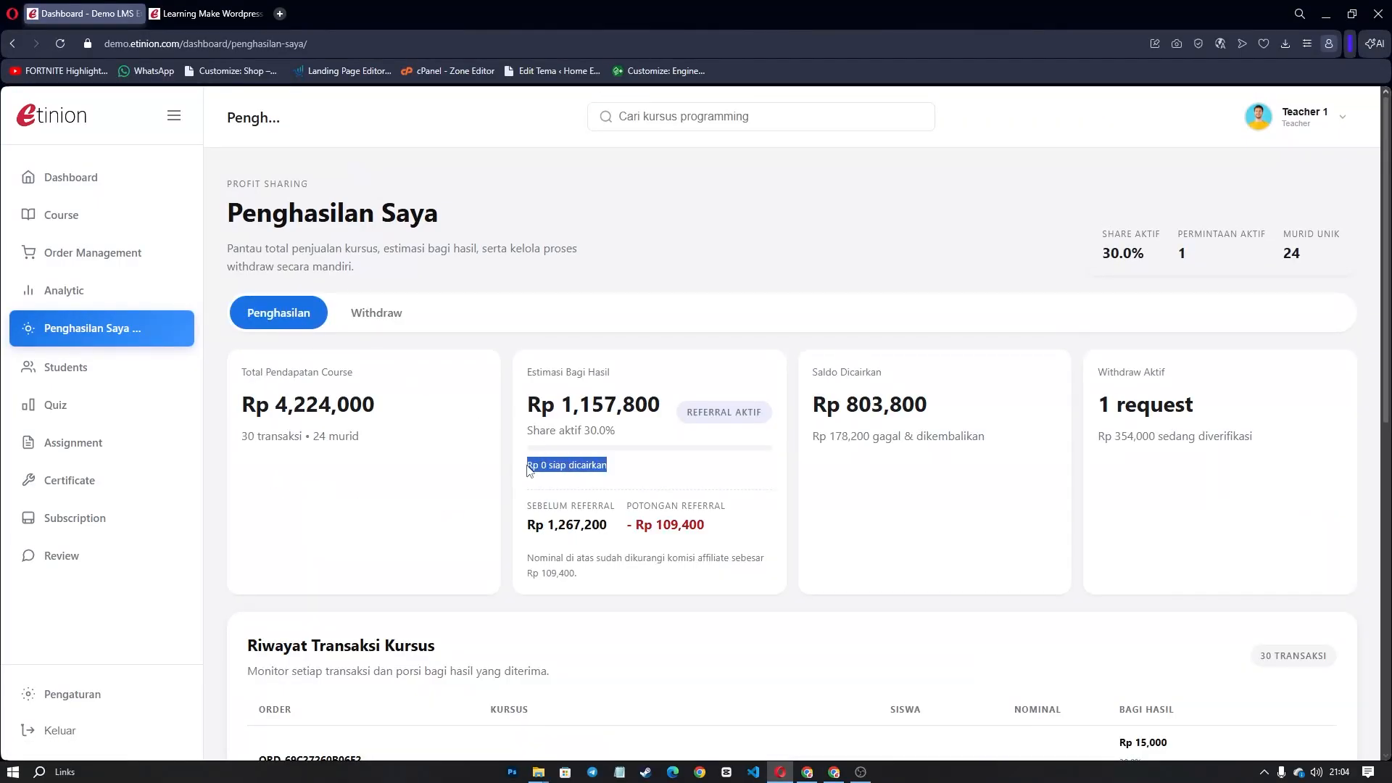
pyautogui.moveTo(527, 403); pyautogui.dragTo(668, 429)
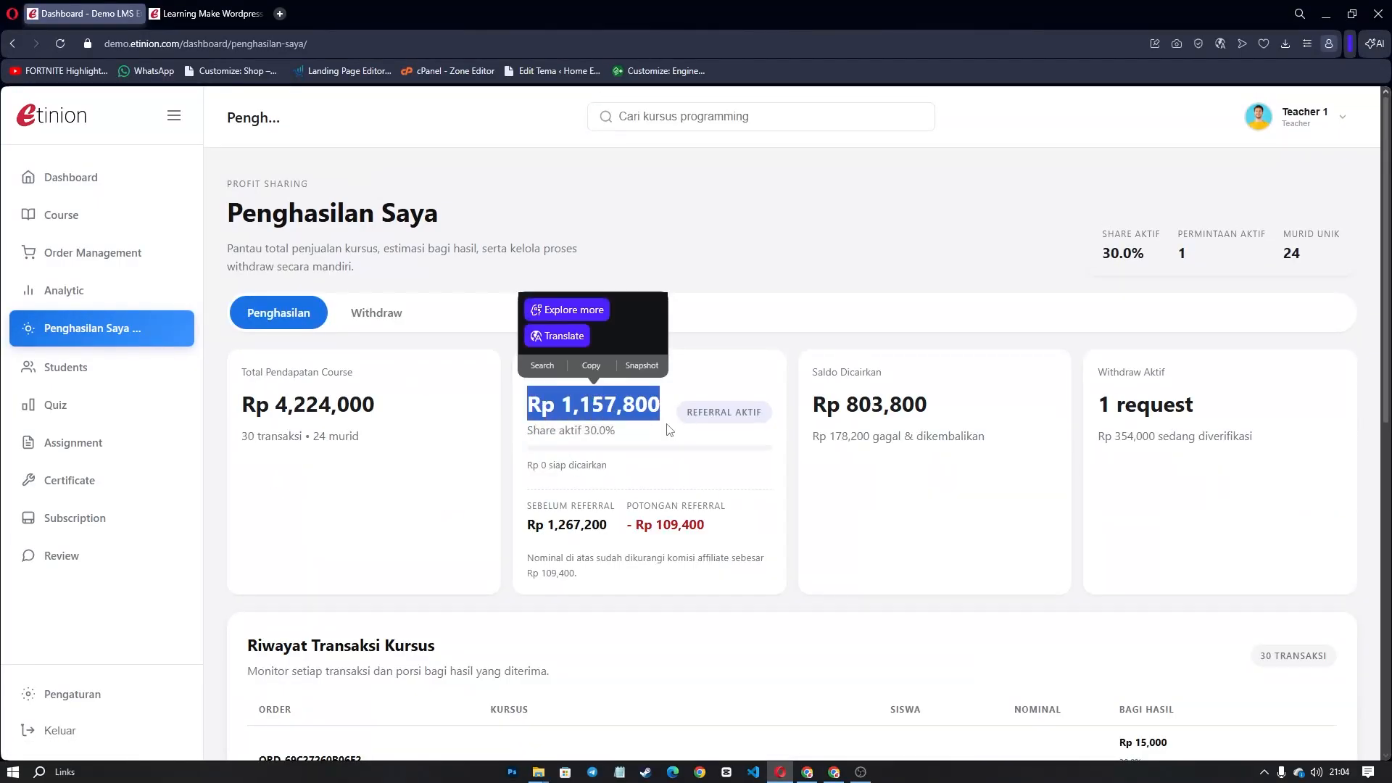
pyautogui.click(668, 429)
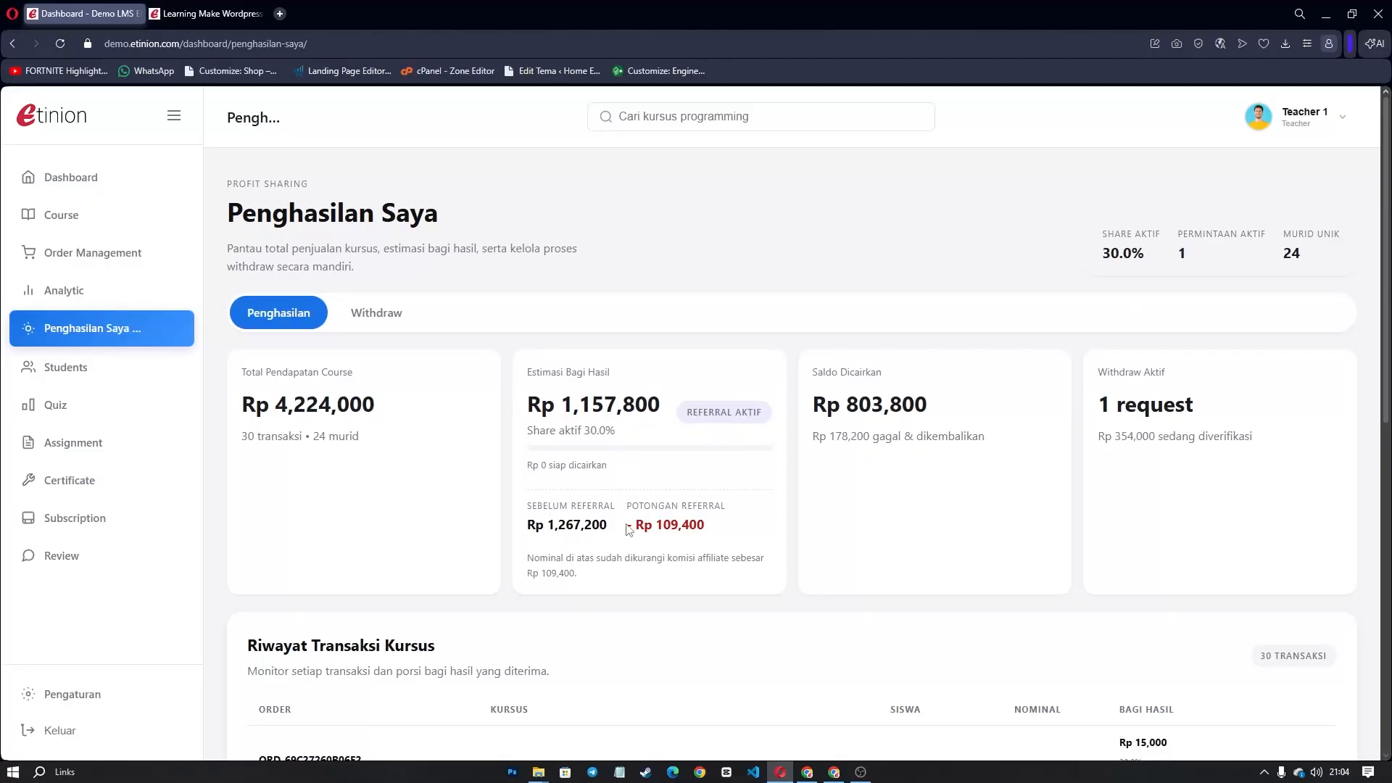
# Review how the Rp 109,400 referral deduction brings Rp 1,267,200 down to Rp 1,157,800.
pyautogui.moveTo(628, 530); pyautogui.dragTo(719, 528)
pyautogui.moveTo(609, 529); pyautogui.dragTo(525, 529)
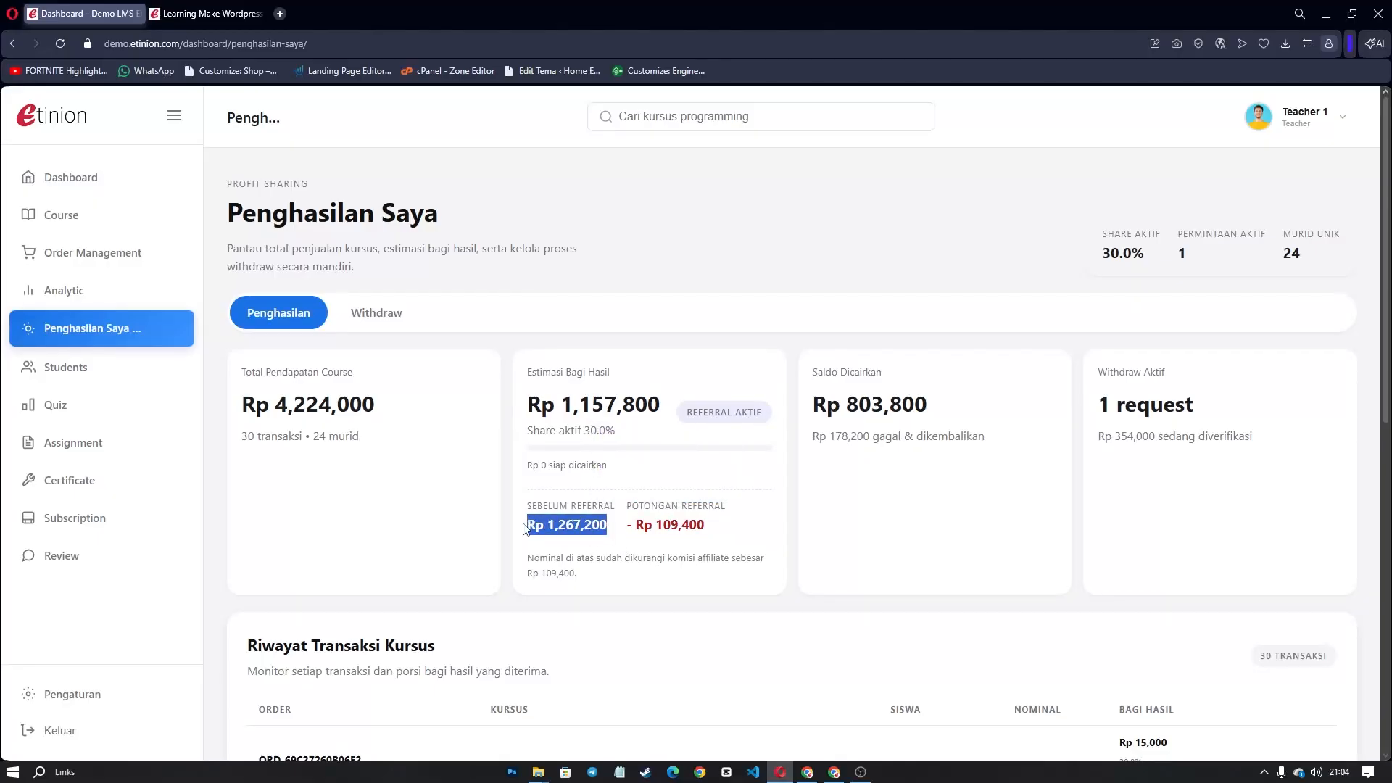
pyautogui.click(636, 404)
pyautogui.moveTo(658, 404); pyautogui.dragTo(527, 405)
pyautogui.moveTo(658, 404); pyautogui.dragTo(527, 405)
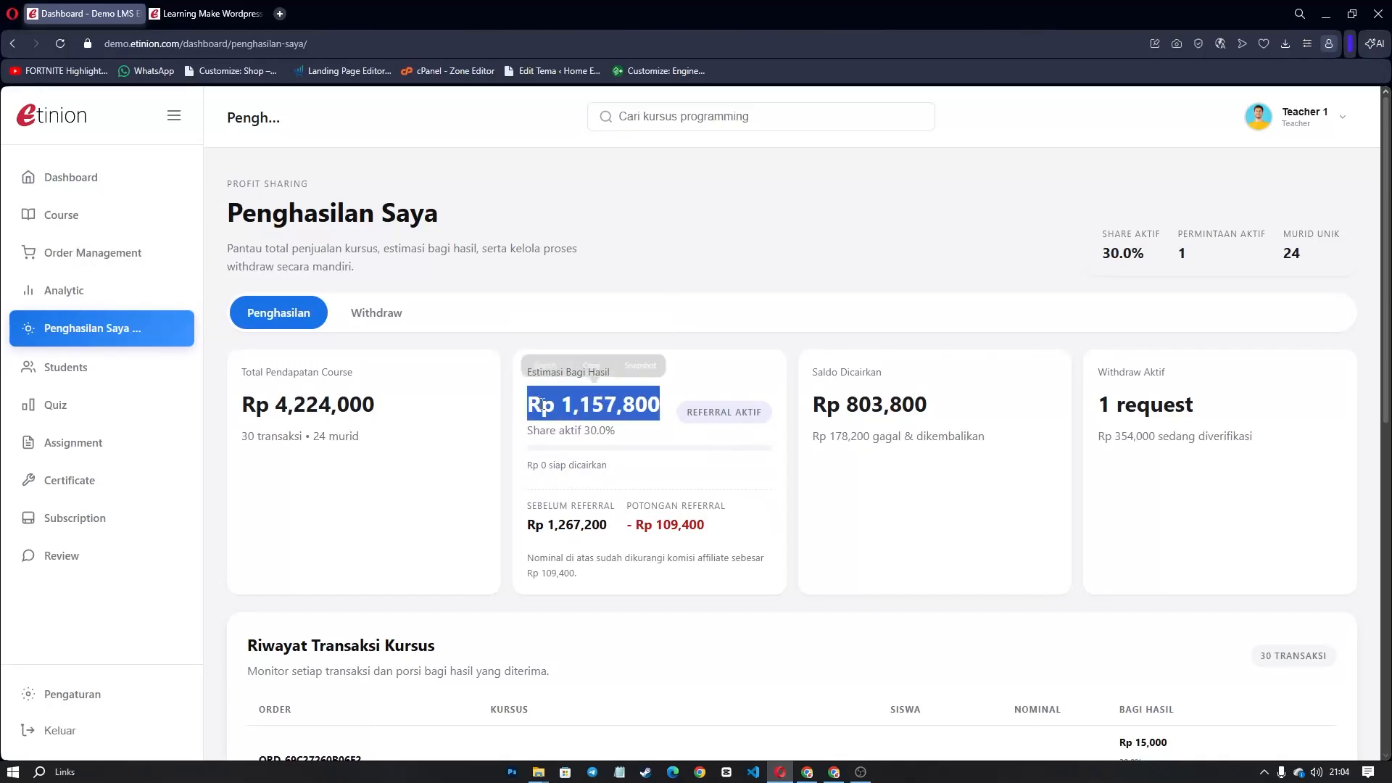
pyautogui.click(621, 444)
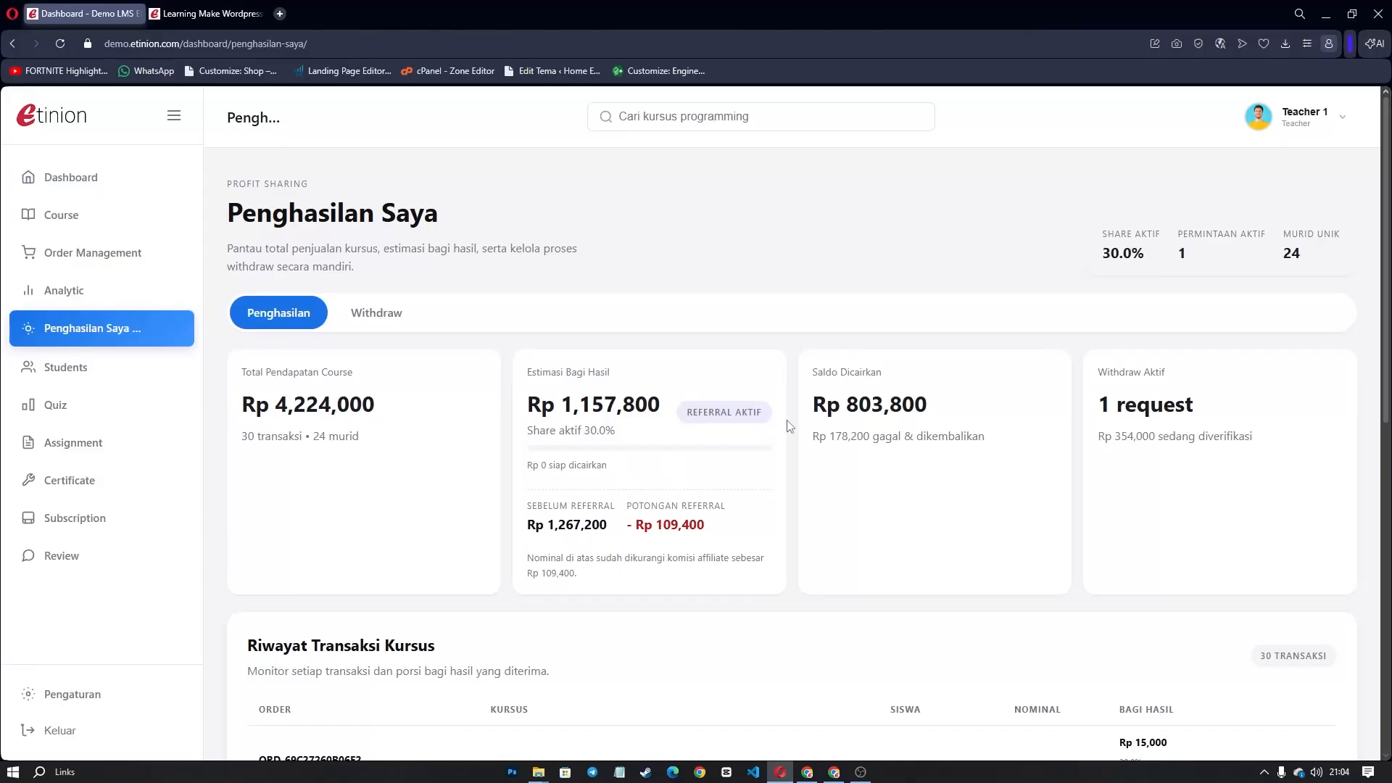
pyautogui.scroll(-5, 794, 425)
pyautogui.scroll(-3, 724, 468)
pyautogui.scroll(6, 724, 455)
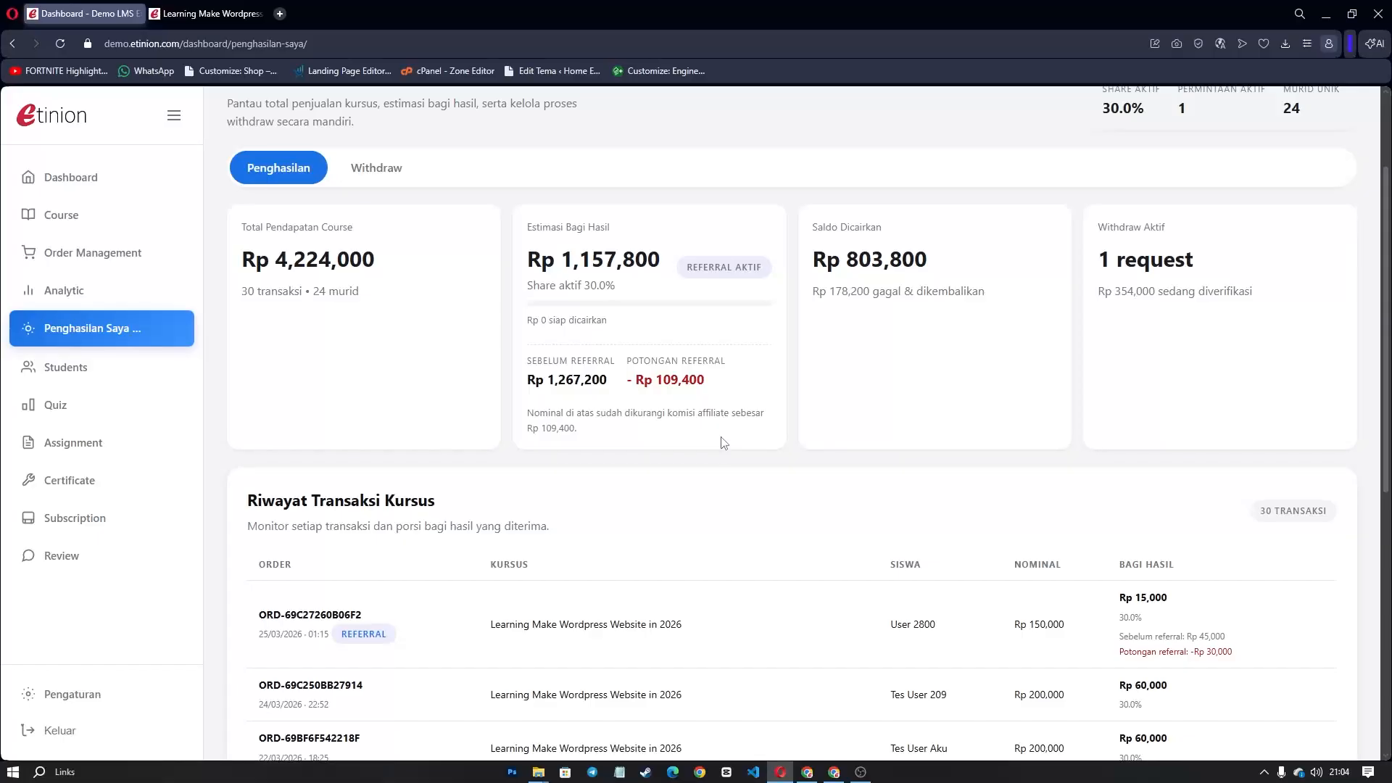
pyautogui.scroll(2, 712, 451)
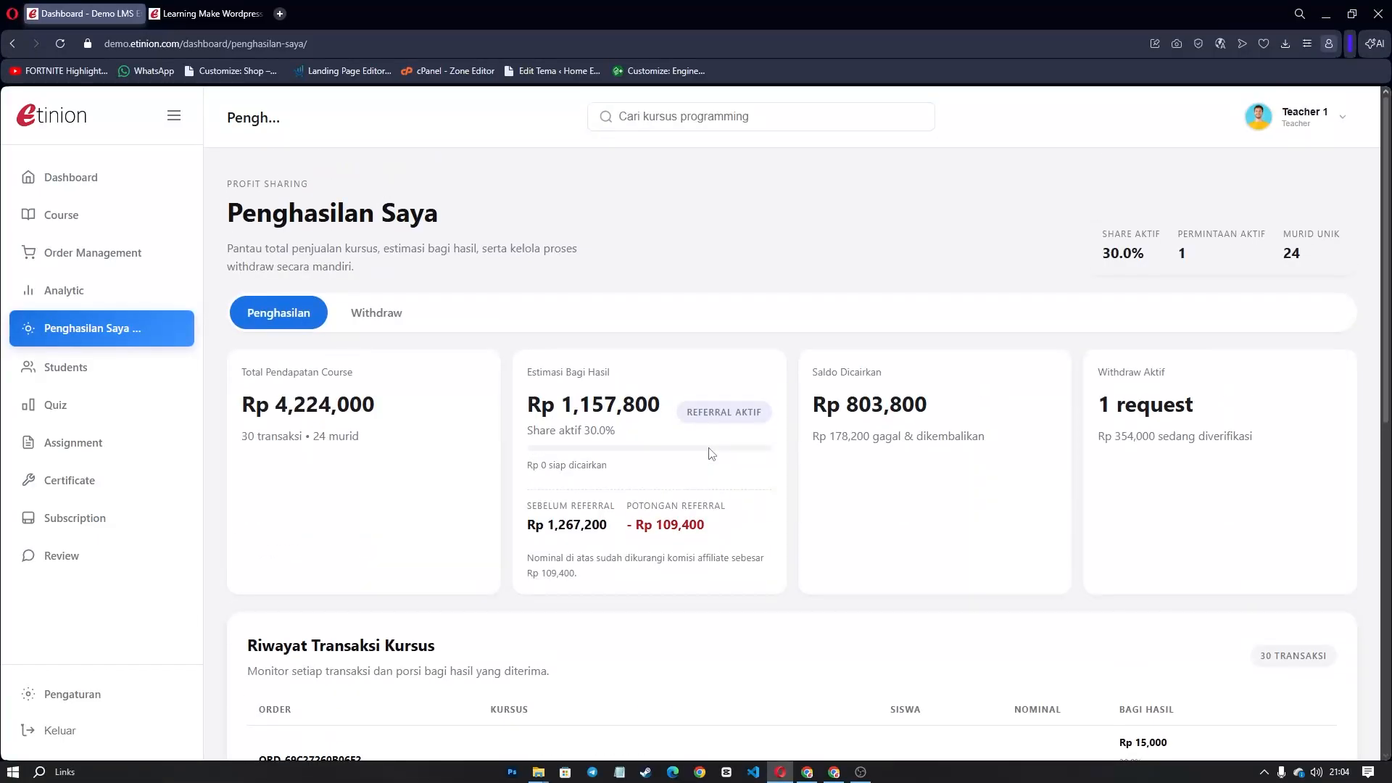